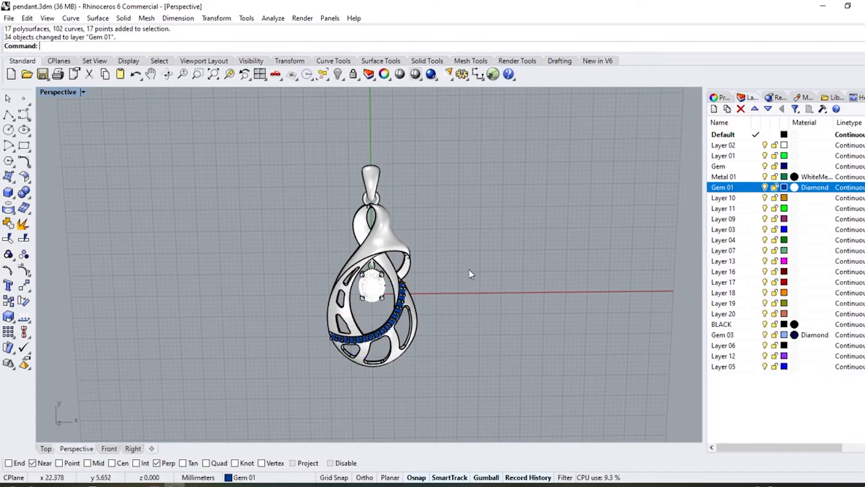
- Assign the pendant's front draped metal piece to the Metal 01 layer
{"action": "right_click_drag", "start_coordinate": [470, 270], "coordinate": [446, 270]}
{"action": "scroll", "coordinate": [392, 235], "scroll_direction": "up", "scroll_amount": 4}
{"action": "left_click", "coordinate": [393, 226]}
{"action": "right_click", "coordinate": [749, 176]}
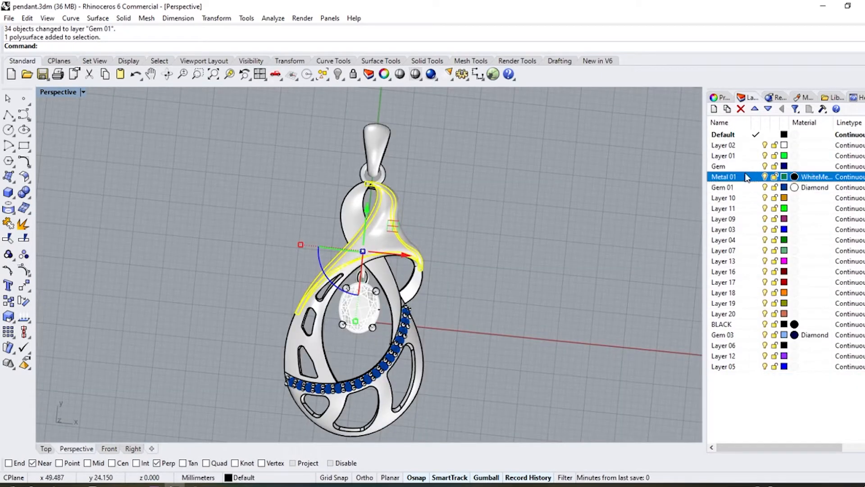
{"action": "left_click", "coordinate": [784, 365]}
{"action": "left_click", "coordinate": [558, 268]}
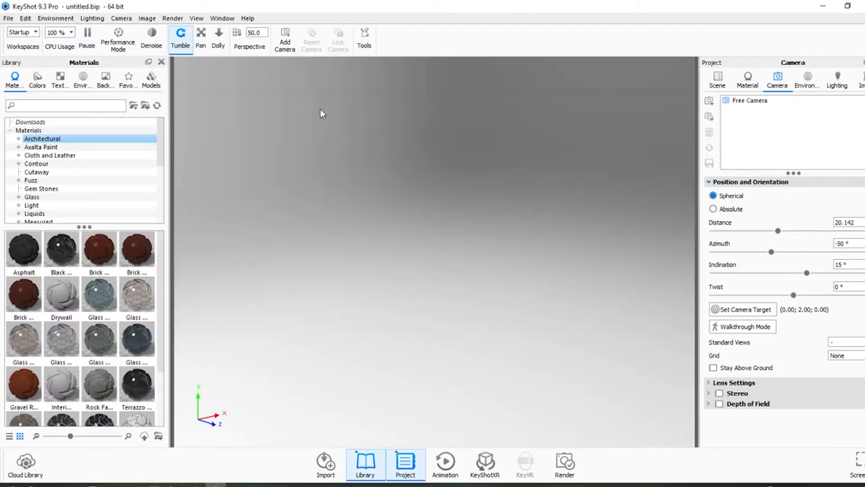
- Switch to KeyShot and import pendant.3dm with Z as the up orientation, centred and snapped to the ground
{"action": "left_click", "coordinate": [7, 18]}
{"action": "left_click", "coordinate": [18, 44]}
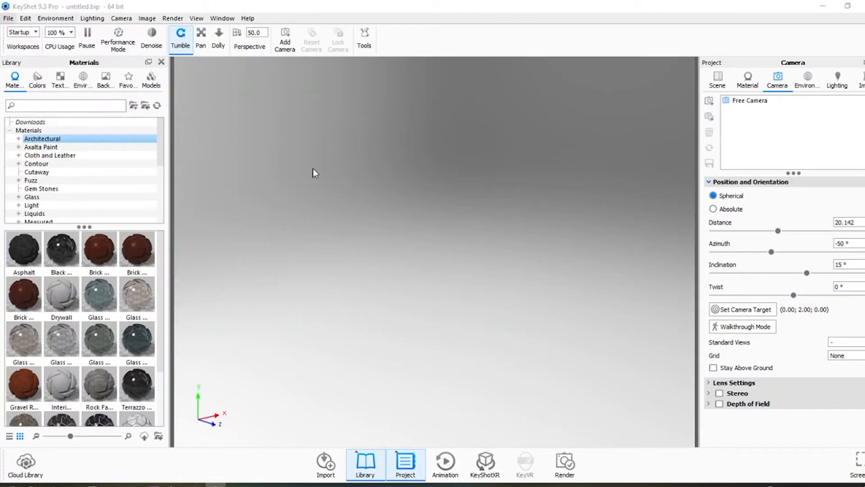
{"action": "double_click", "coordinate": [129, 91]}
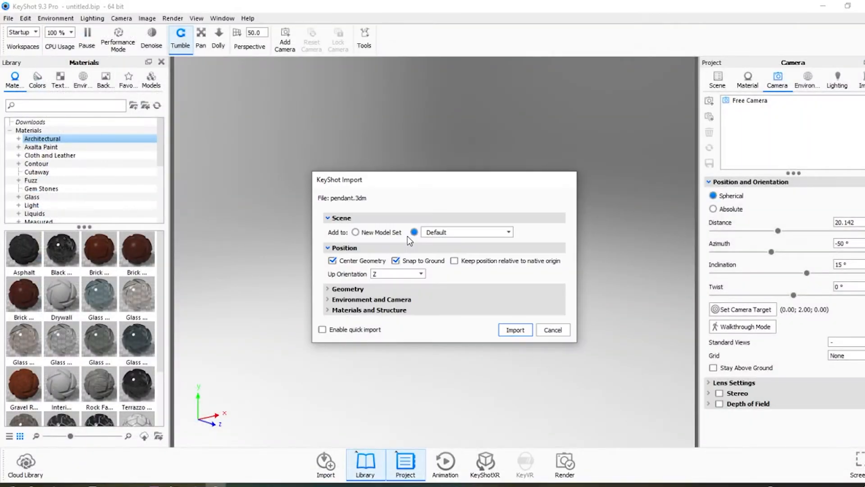
{"action": "left_click", "coordinate": [400, 273]}
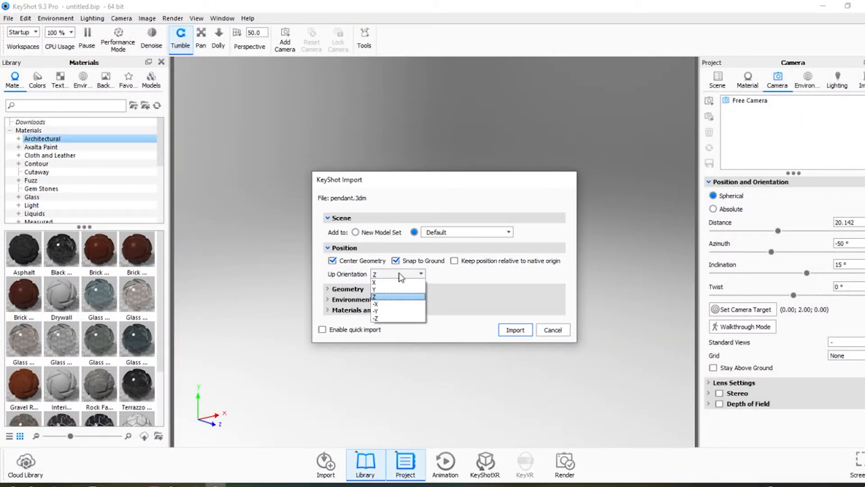
{"action": "left_click", "coordinate": [396, 296]}
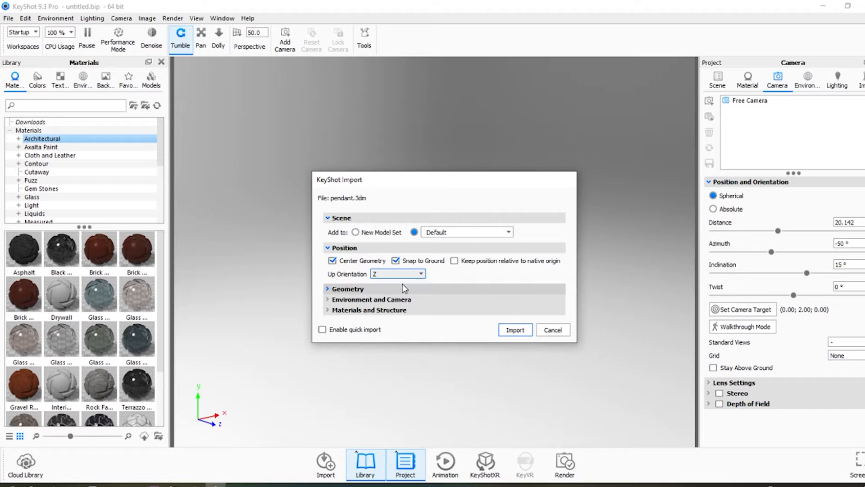
{"action": "left_click", "coordinate": [515, 330]}
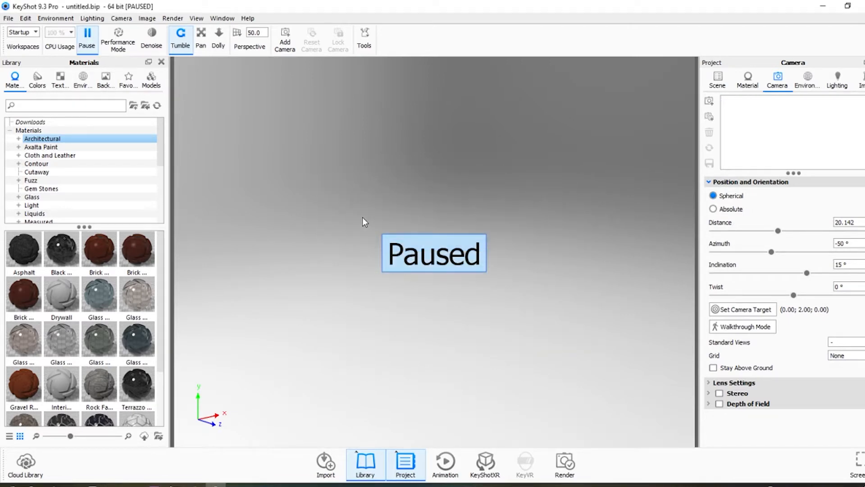
- Apply a gold material from the Precious metals to the pendant's lower openwork body
{"action": "left_click_drag", "start_coordinate": [532, 168], "coordinate": [446, 302]}
{"action": "scroll", "coordinate": [441, 231], "scroll_direction": "down", "scroll_amount": 2}
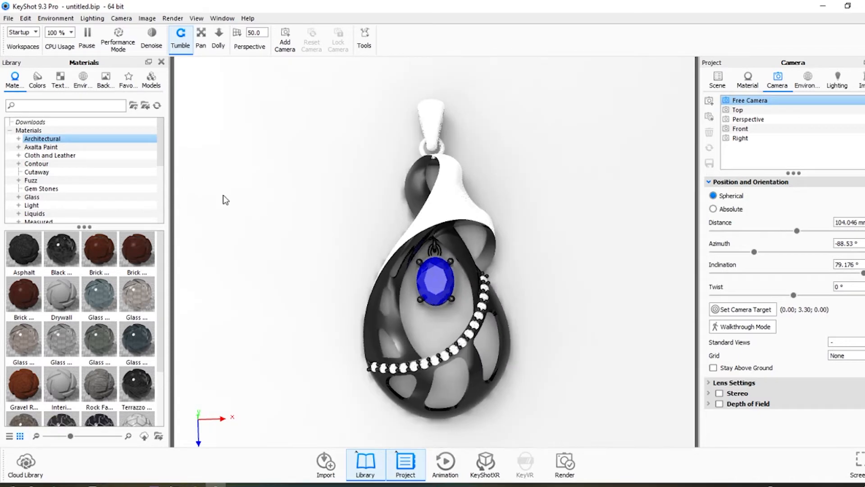
{"action": "scroll", "coordinate": [99, 167], "scroll_direction": "down", "scroll_amount": 2}
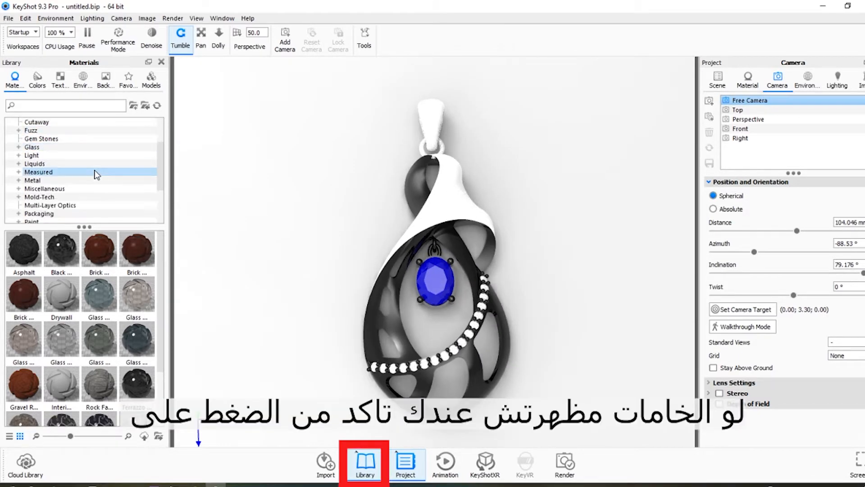
{"action": "left_click", "coordinate": [53, 180]}
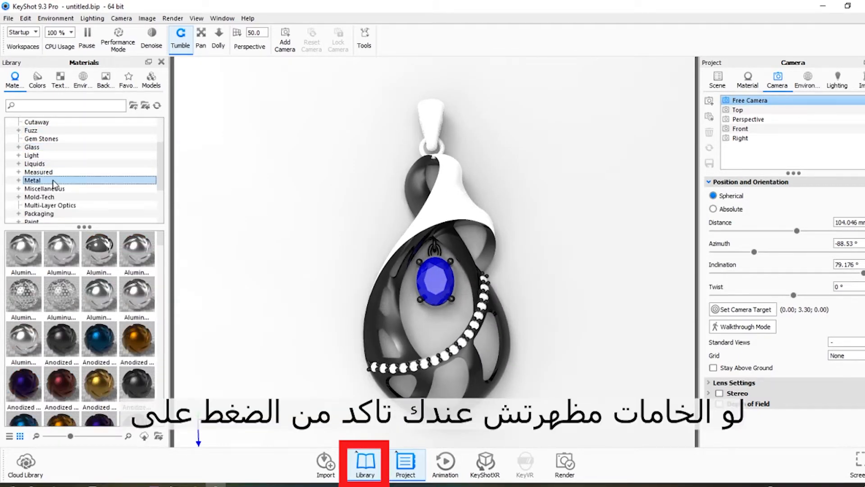
{"action": "double_click", "coordinate": [27, 182]}
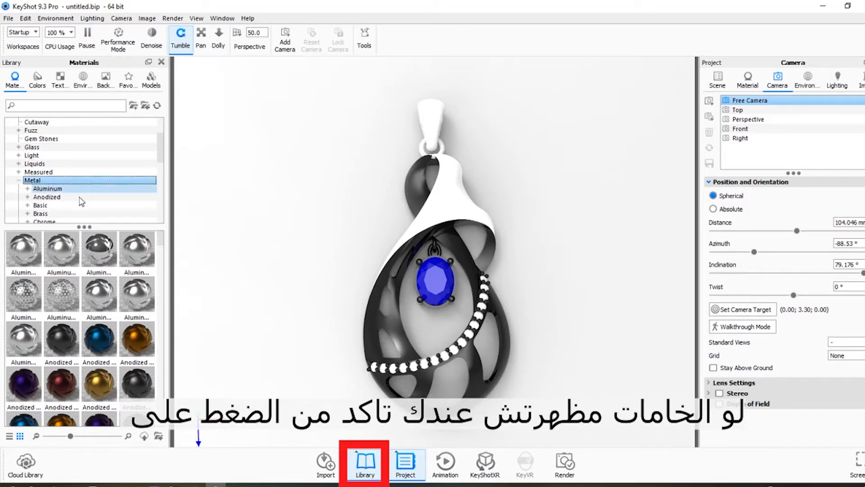
{"action": "scroll", "coordinate": [83, 205], "scroll_direction": "down", "scroll_amount": 2}
{"action": "scroll", "coordinate": [83, 206], "scroll_direction": "down", "scroll_amount": 2}
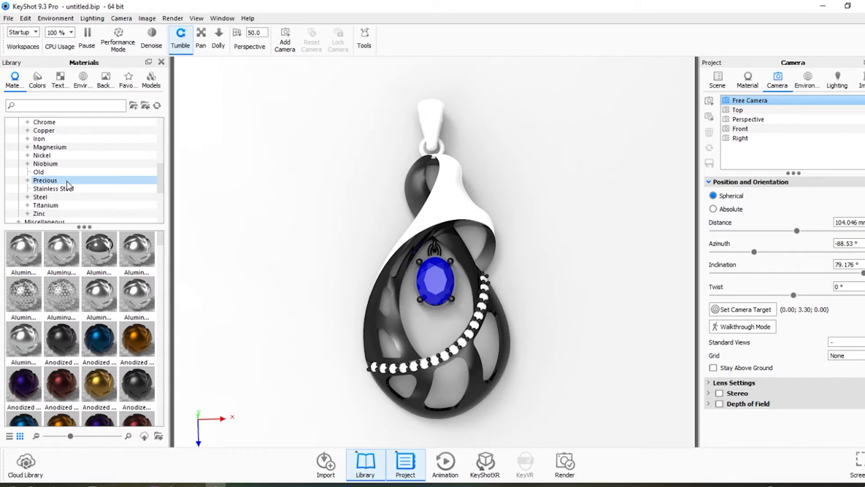
{"action": "left_click", "coordinate": [68, 182]}
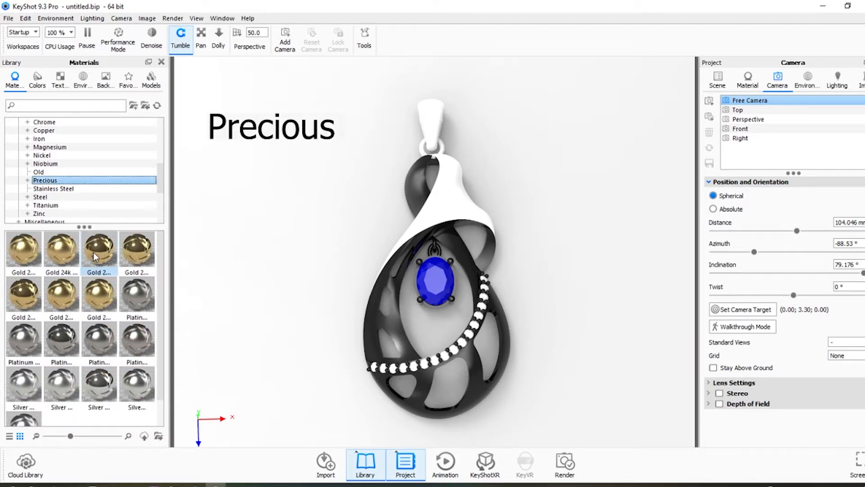
{"action": "left_click_drag", "start_coordinate": [93, 252], "coordinate": [394, 318]}
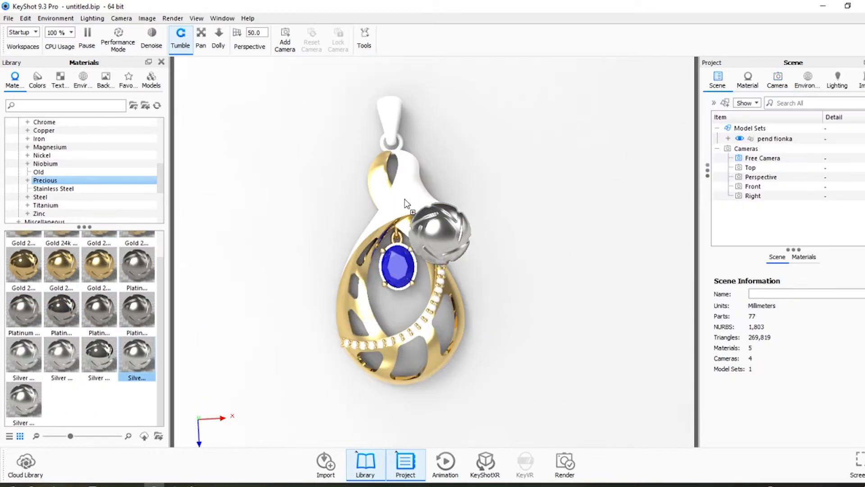
- Apply a silver material from the Precious metals to the pendant's front drape and bail
{"action": "left_click_drag", "start_coordinate": [462, 185], "coordinate": [462, 185]}
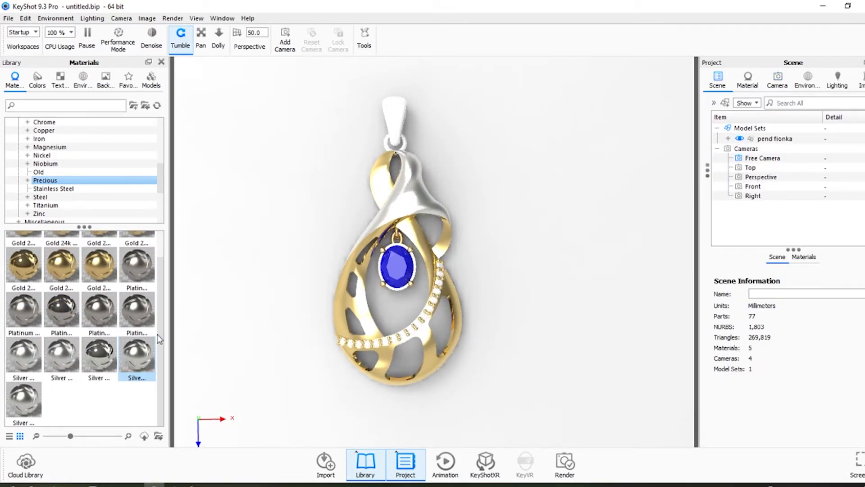
{"action": "left_click_drag", "start_coordinate": [159, 339], "coordinate": [399, 125]}
- Apply the Gem Stone Ruby material to the oval centre stone
{"action": "scroll", "coordinate": [421, 281], "scroll_direction": "up", "scroll_amount": 3}
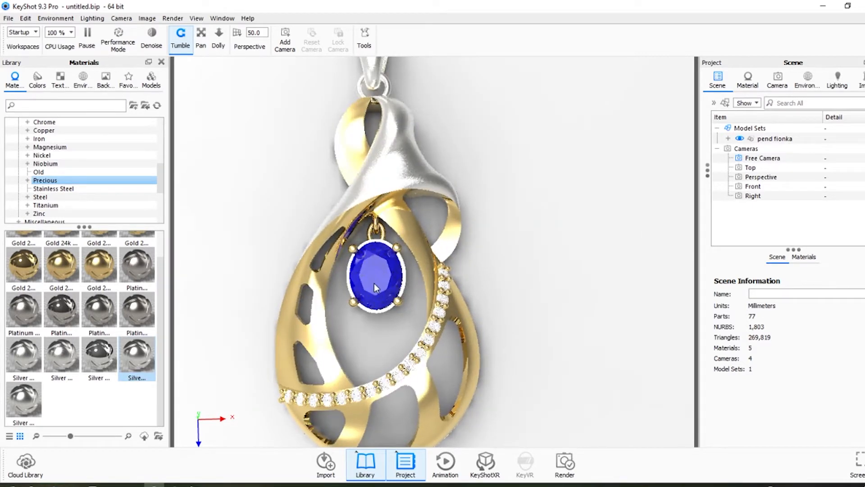
{"action": "scroll", "coordinate": [96, 180], "scroll_direction": "up", "scroll_amount": 3}
{"action": "scroll", "coordinate": [96, 180], "scroll_direction": "up", "scroll_amount": 2}
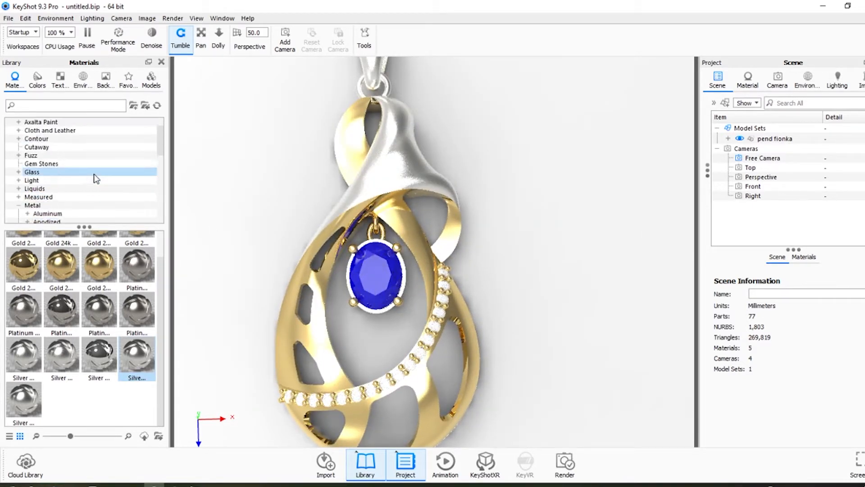
{"action": "left_click", "coordinate": [90, 164]}
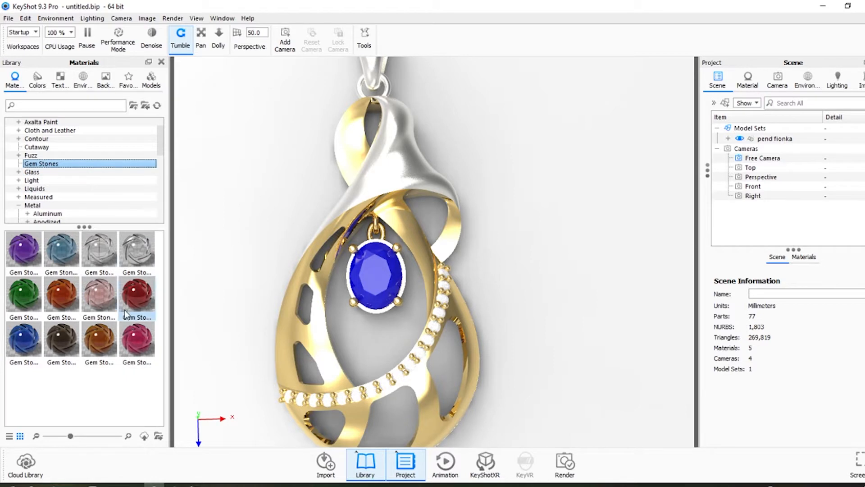
{"action": "left_click_drag", "start_coordinate": [139, 293], "coordinate": [376, 275]}
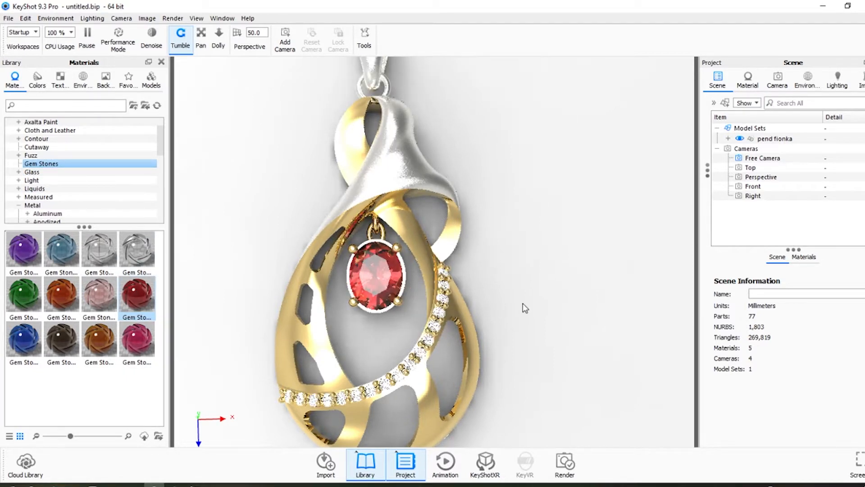
- Apply a clear gem stone material to the curved row of small accent stones
{"action": "left_click_drag", "start_coordinate": [122, 251], "coordinate": [504, 261]}
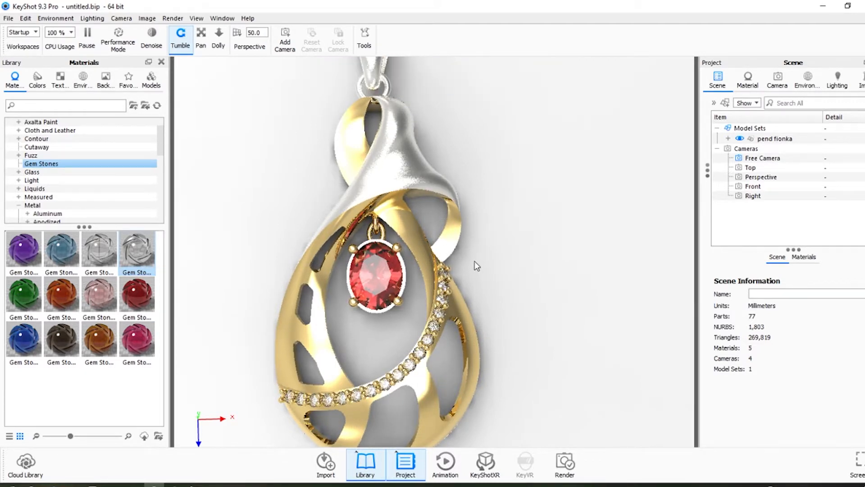
{"action": "scroll", "coordinate": [474, 261], "scroll_direction": "down", "scroll_amount": 5}
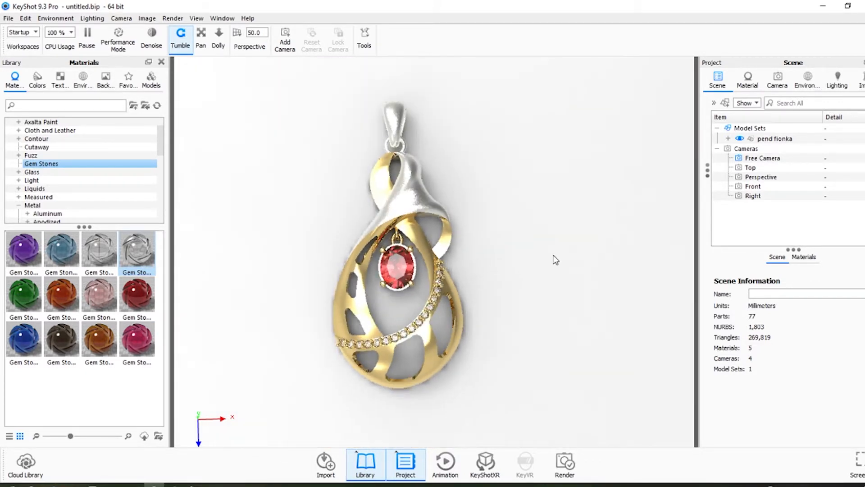
{"action": "scroll", "coordinate": [539, 265], "scroll_direction": "up", "scroll_amount": 3}
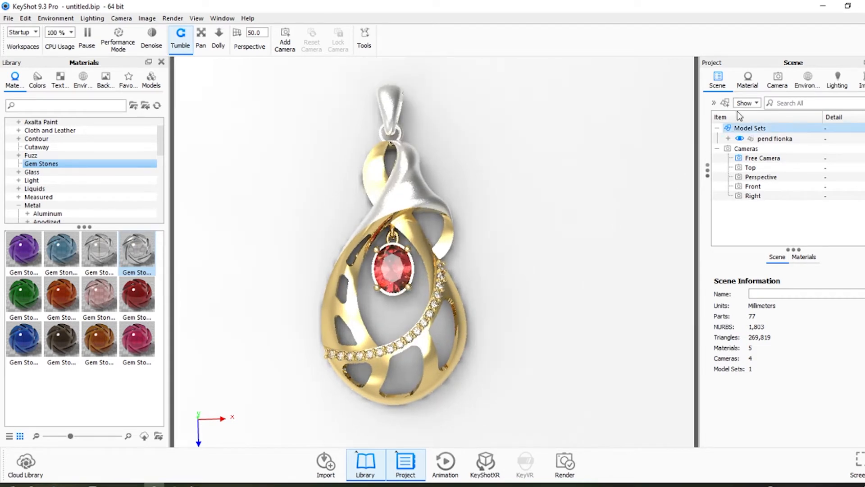
- Change the Gem Stone Ruby material's color to a deeper, darker red
{"action": "left_click", "coordinate": [756, 83]}
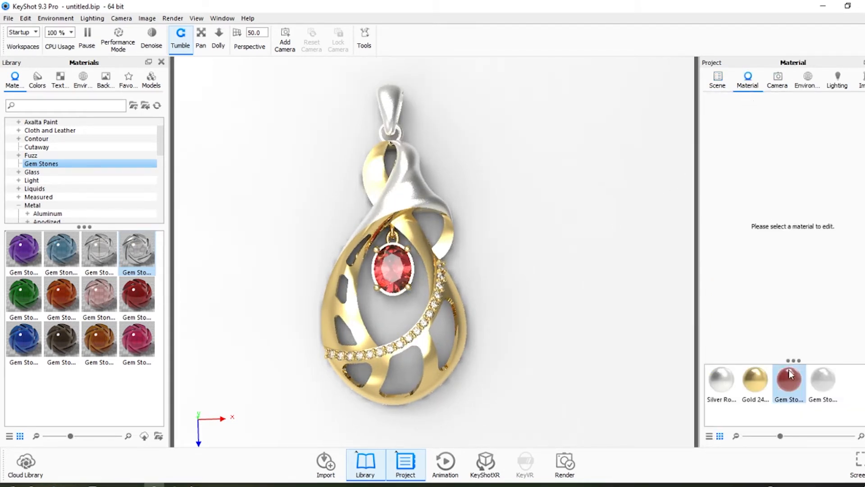
{"action": "left_click", "coordinate": [789, 382]}
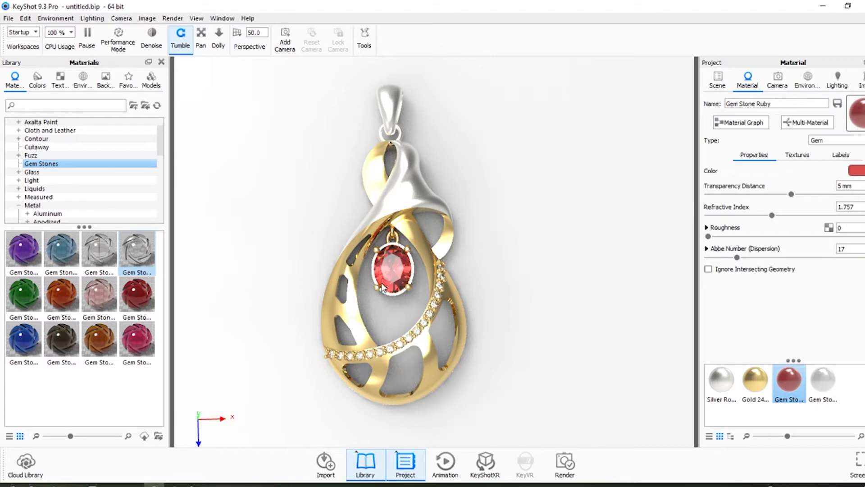
{"action": "left_click", "coordinate": [853, 170]}
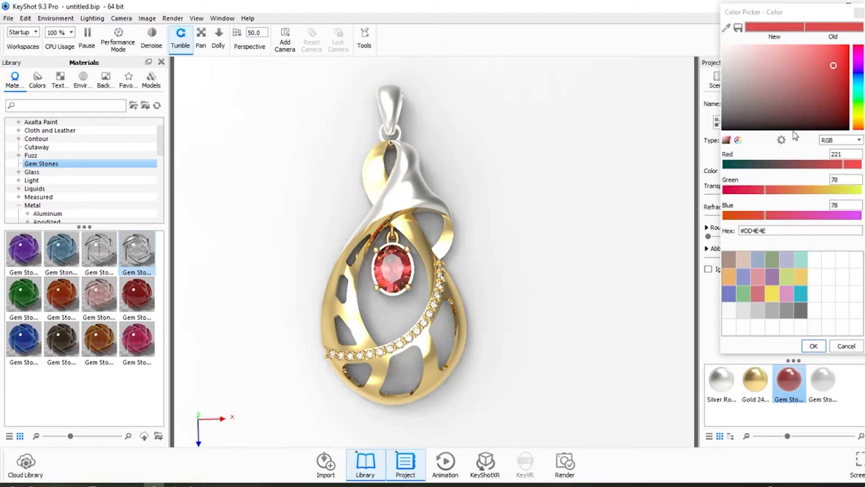
{"action": "left_click_drag", "start_coordinate": [834, 72], "coordinate": [844, 106]}
{"action": "left_click", "coordinate": [813, 346]}
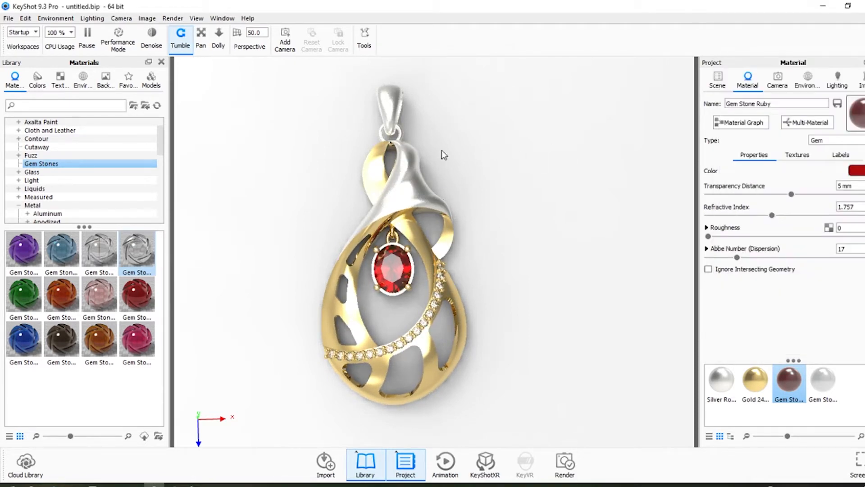
{"action": "left_click_drag", "start_coordinate": [442, 151], "coordinate": [431, 177]}
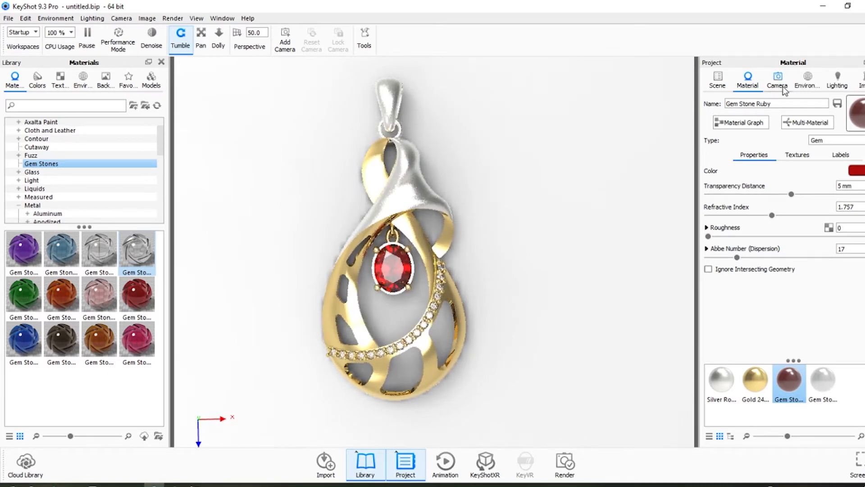
- Browse the library's Interior, Outdoor and Studio environments for a lighting setup alongside the scene's environment settings
{"action": "left_click", "coordinate": [805, 81]}
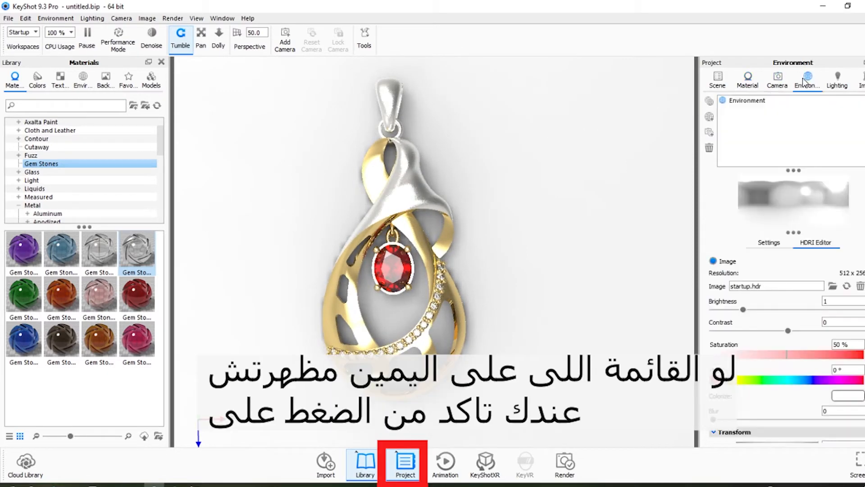
{"action": "left_click", "coordinate": [80, 80]}
{"action": "left_click", "coordinate": [50, 131]}
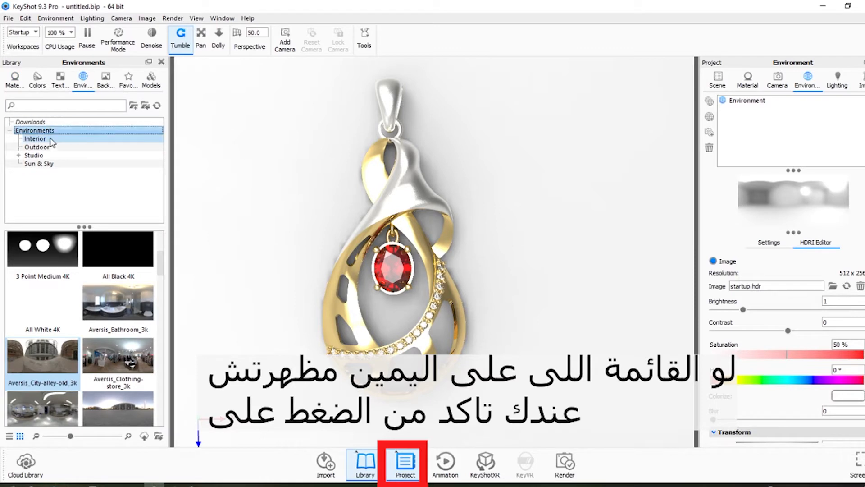
{"action": "left_click", "coordinate": [45, 140]}
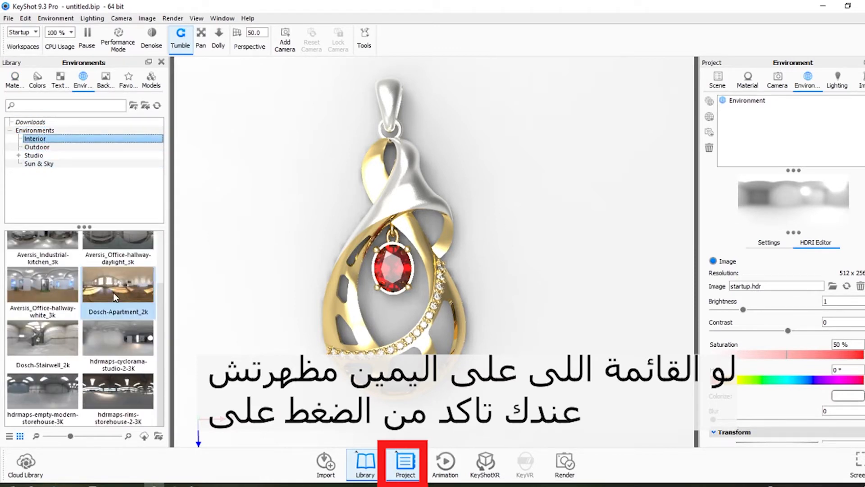
{"action": "scroll", "coordinate": [107, 270], "scroll_direction": "up", "scroll_amount": 2}
{"action": "left_click", "coordinate": [56, 145]}
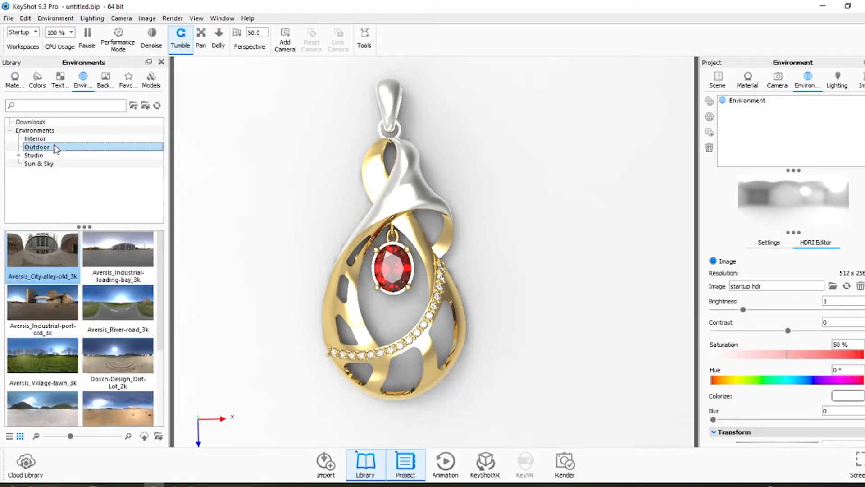
{"action": "left_click", "coordinate": [52, 154]}
{"action": "mouse_move", "coordinate": [52, 298]}
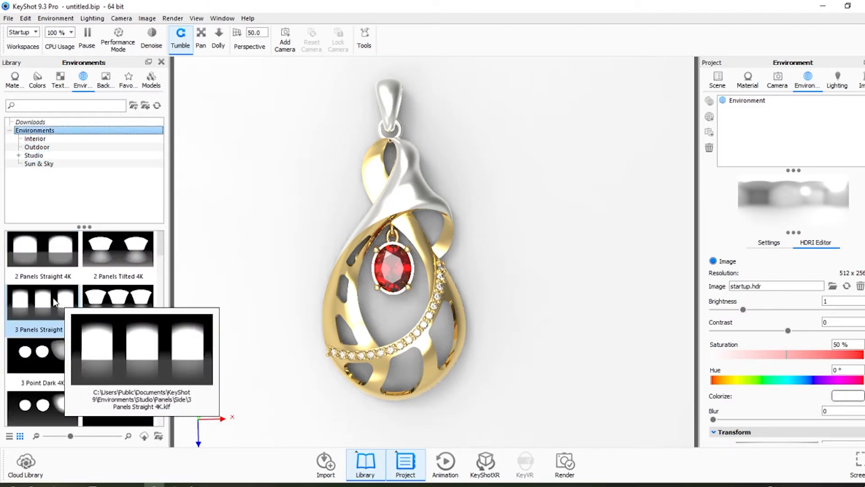
- Try the 3 Panels Straight 4K environment on the scene and undo it
{"action": "left_click_drag", "start_coordinate": [69, 297], "coordinate": [491, 210]}
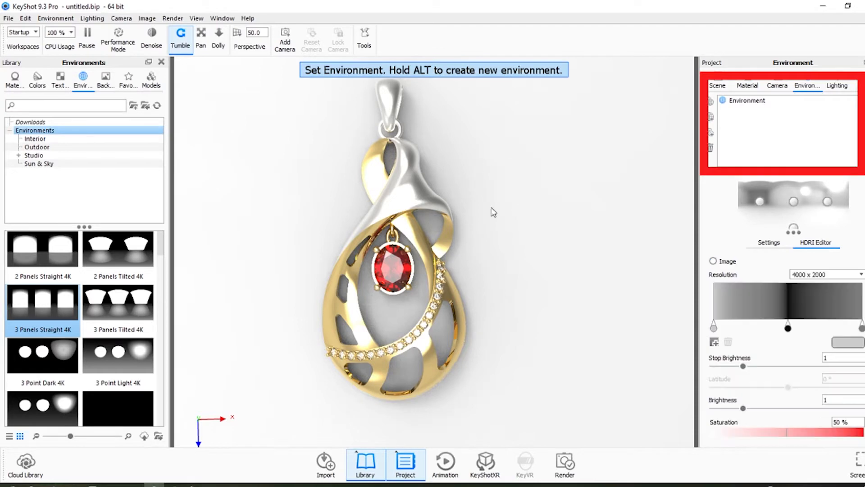
{"action": "key", "text": "ctrl+z"}
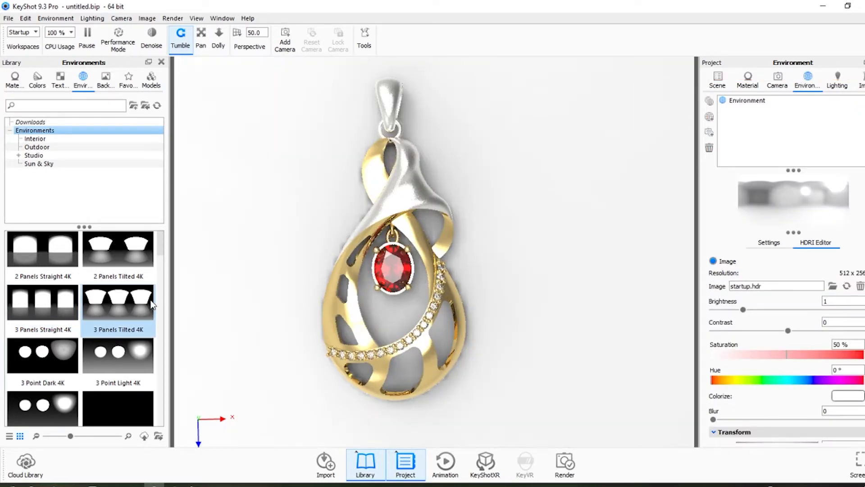
- Add 3 Panels Tilted 4K as a new environment beside the scene's existing one
{"action": "left_click_drag", "start_coordinate": [133, 305], "coordinate": [737, 122]}
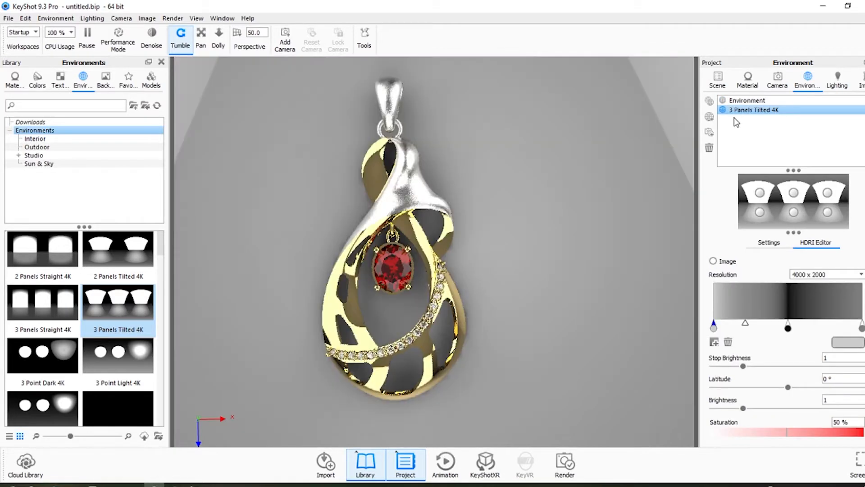
- Compare the scene's default environment with 3 Panels Tilted 4K, and delete the 3 Panels Tilted 4K environment
{"action": "left_click", "coordinate": [745, 101]}
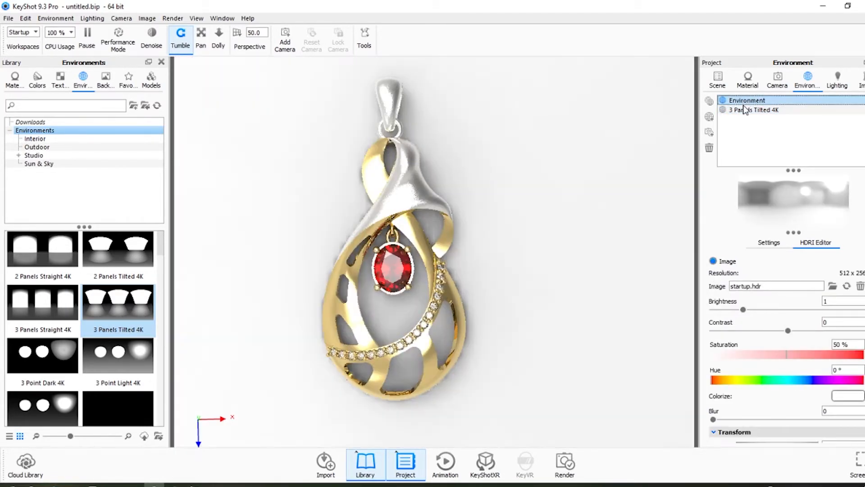
{"action": "left_click", "coordinate": [745, 110]}
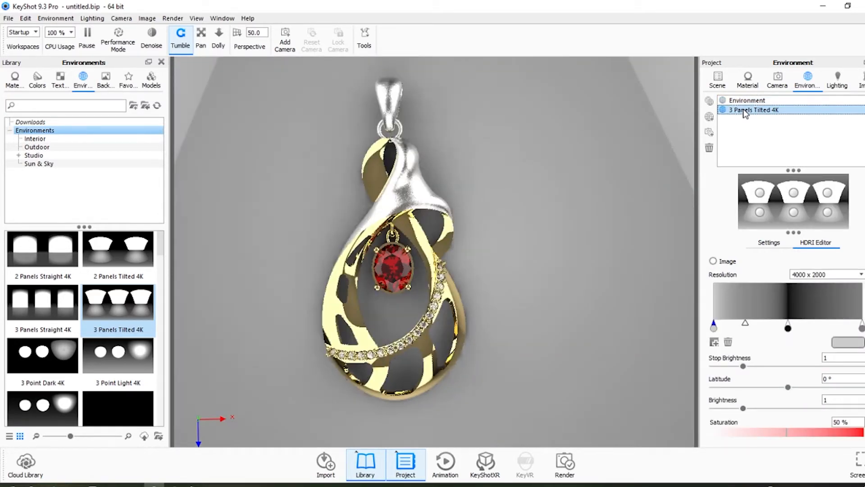
{"action": "left_click", "coordinate": [710, 149]}
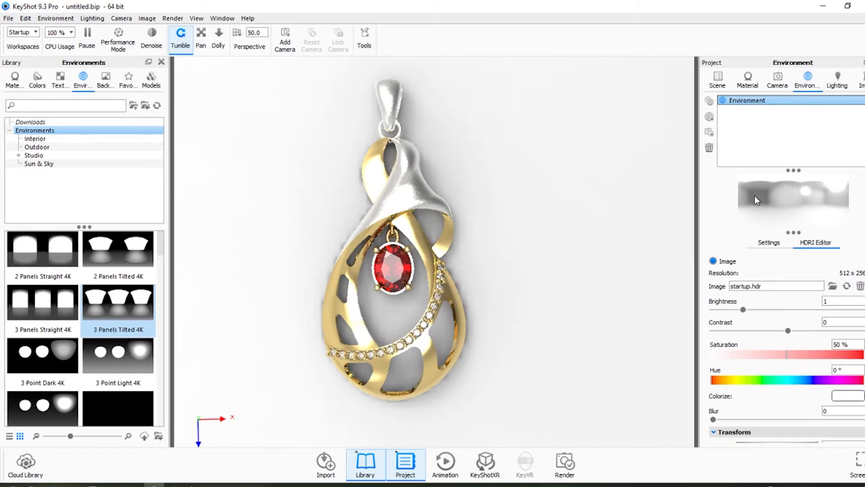
- Add the interior environments Aversis_Clothing-store_3k and Dosch-Stairwell_2k to the scene's environment list
{"action": "left_click", "coordinate": [106, 139]}
{"action": "left_click_drag", "start_coordinate": [122, 246], "coordinate": [780, 112]}
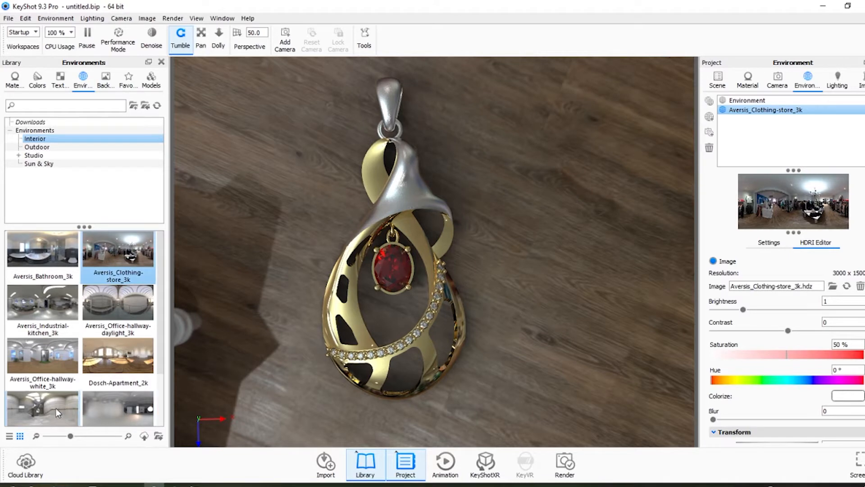
{"action": "scroll", "coordinate": [56, 407], "scroll_direction": "down", "scroll_amount": 2}
{"action": "left_click_drag", "start_coordinate": [53, 340], "coordinate": [761, 144]}
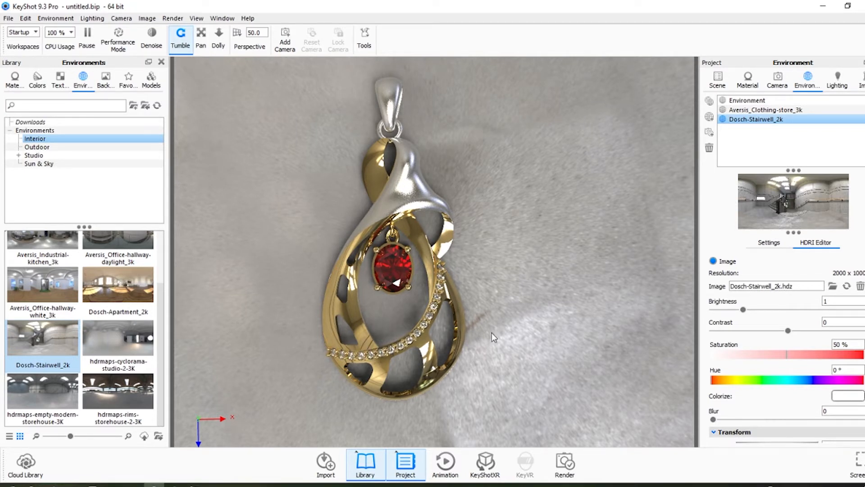
- Rotate the Dosch-Stairwell_2k environment to 132° to change how its light falls on the pendant
{"action": "scroll", "coordinate": [778, 307], "scroll_direction": "down", "scroll_amount": 1}
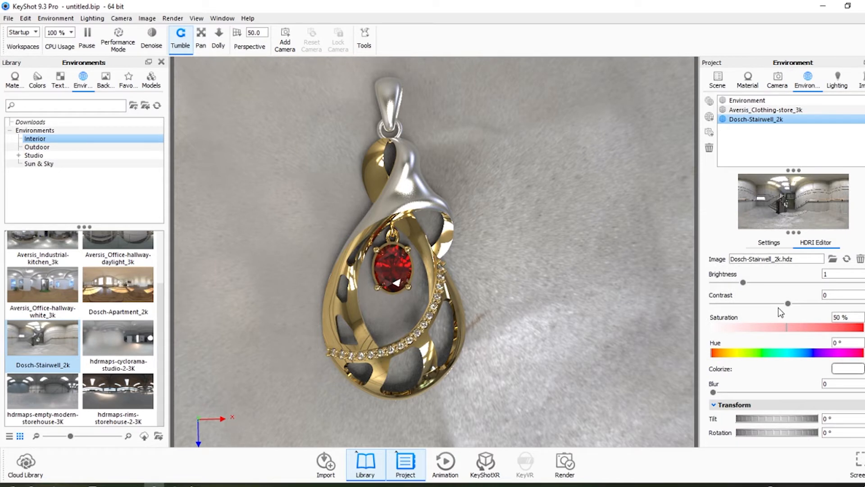
{"action": "left_click", "coordinate": [757, 243]}
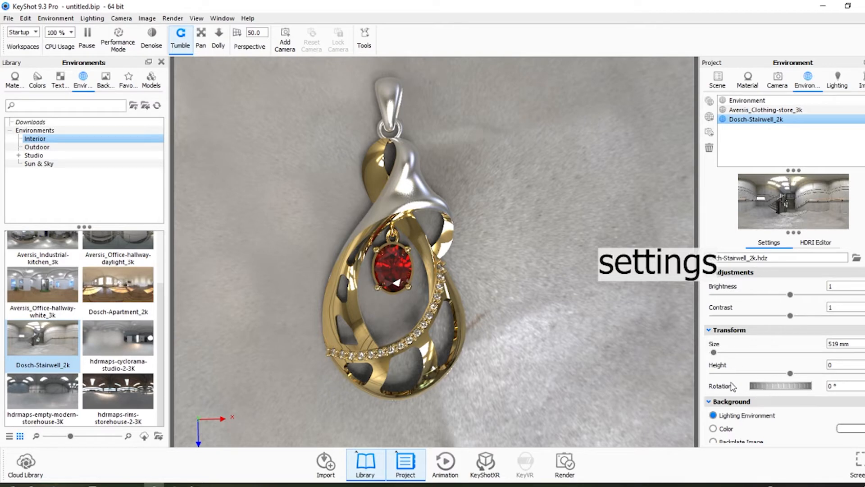
{"action": "left_click_drag", "start_coordinate": [778, 386], "coordinate": [842, 381]}
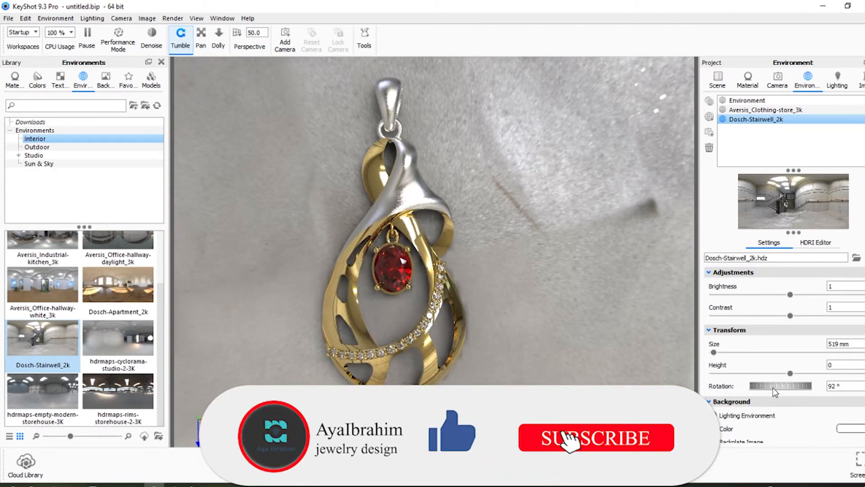
{"action": "left_click_drag", "start_coordinate": [773, 388], "coordinate": [816, 386]}
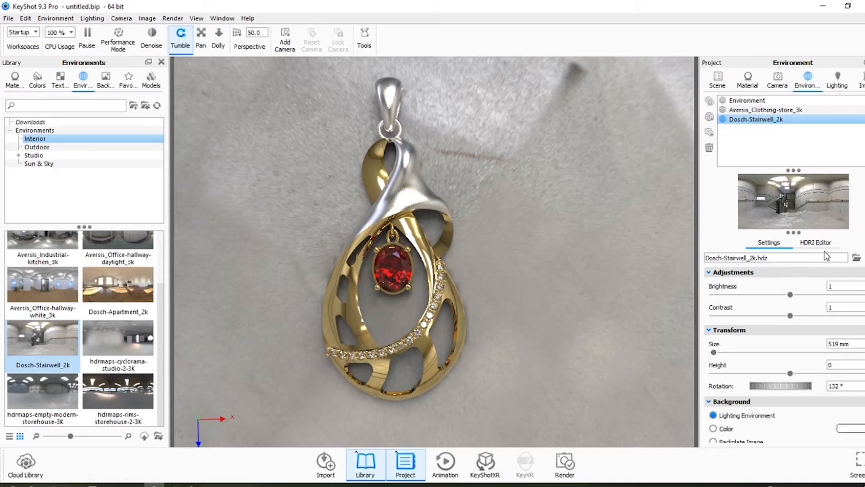
- Set the blur of the Dosch-Stairwell_2k HDRI image to 1 and its brightness to 1.545
{"action": "left_click", "coordinate": [818, 244]}
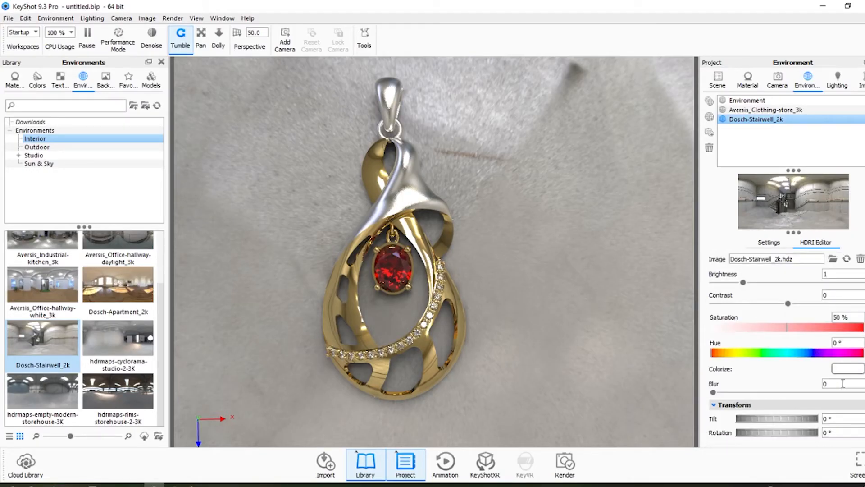
{"action": "left_click_drag", "start_coordinate": [714, 395], "coordinate": [814, 393]}
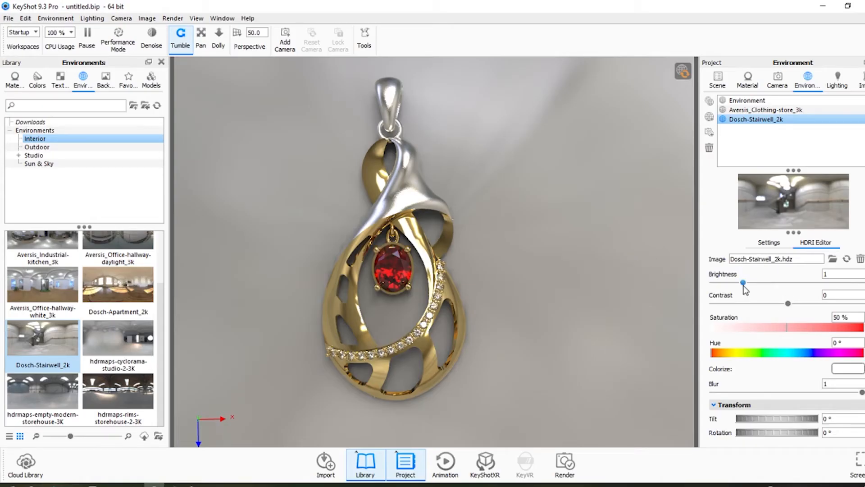
{"action": "left_click_drag", "start_coordinate": [744, 283], "coordinate": [759, 283]}
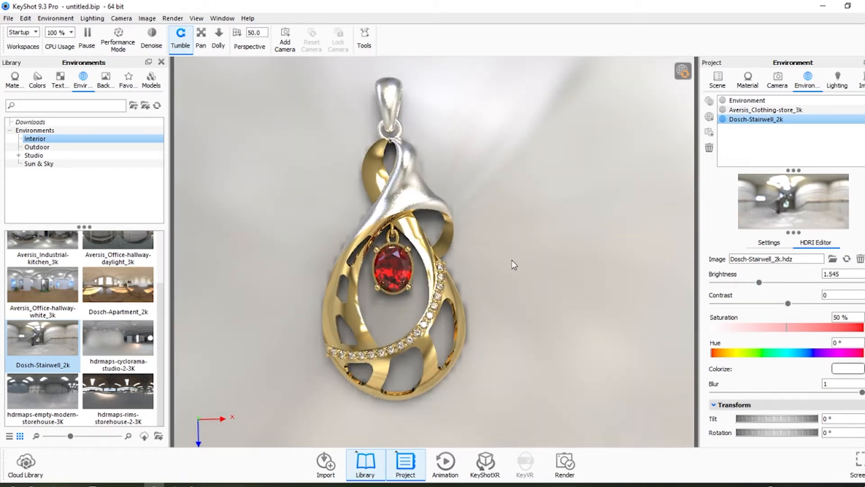
{"action": "left_click", "coordinate": [762, 243]}
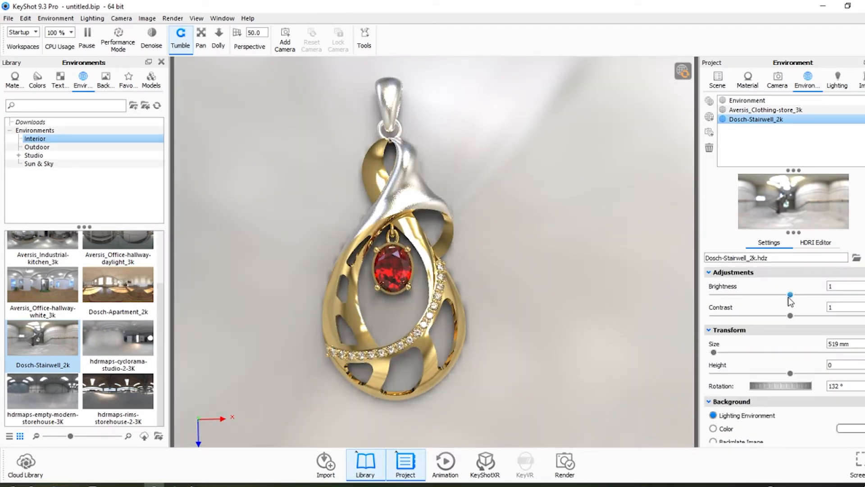
{"action": "mouse_move", "coordinate": [790, 294]}
{"action": "left_mouse_down"}
{"action": "mouse_move", "coordinate": [823, 295]}
{"action": "mouse_move", "coordinate": [810, 295]}
{"action": "mouse_move", "coordinate": [802, 315]}
{"action": "mouse_move", "coordinate": [816, 316]}
{"action": "mouse_move", "coordinate": [795, 316]}
{"action": "mouse_move", "coordinate": [788, 295]}
{"action": "left_mouse_up"}
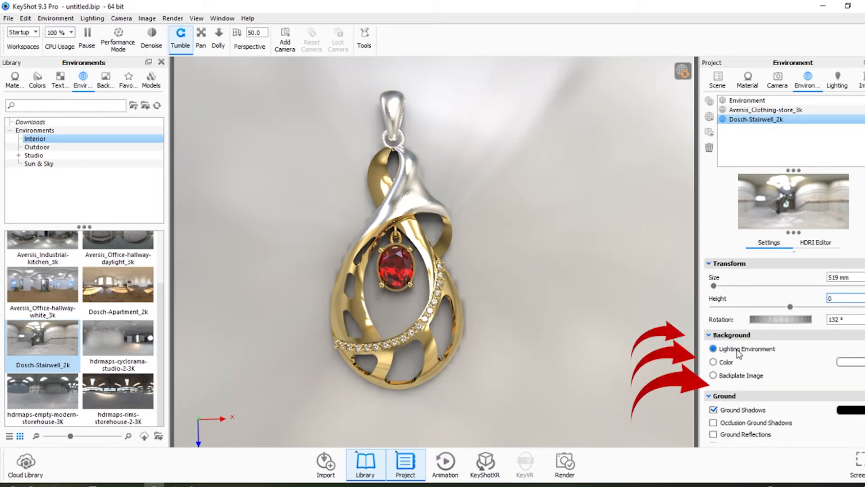
- Try a solid grayish-pink background color (#B49A9A), cancel it and return the background to the lighting environment
{"action": "left_click", "coordinate": [725, 361]}
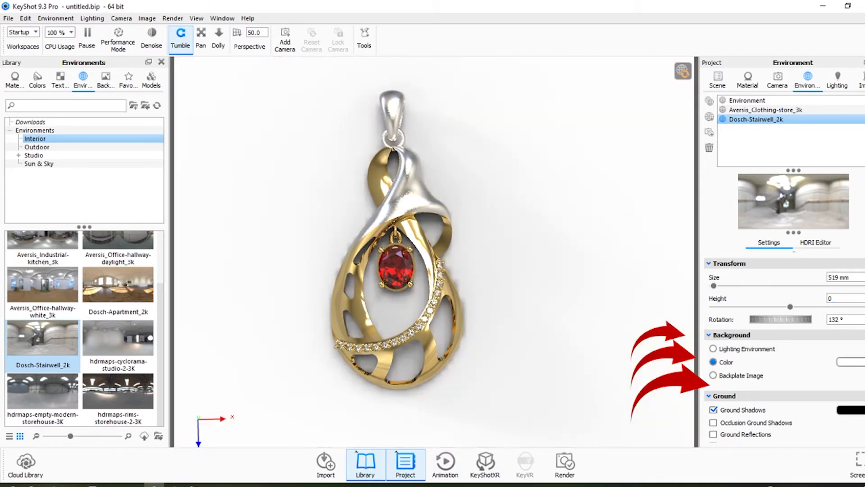
{"action": "left_click", "coordinate": [849, 362]}
{"action": "left_click_drag", "start_coordinate": [818, 69], "coordinate": [757, 88]}
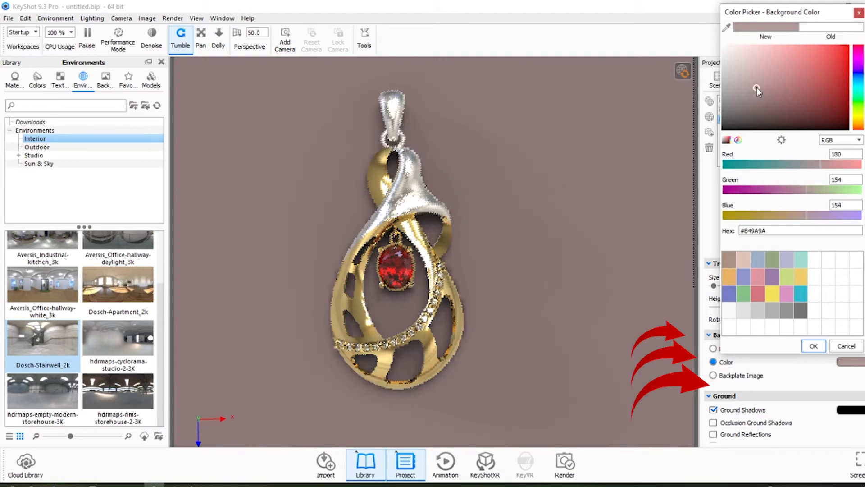
{"action": "left_click", "coordinate": [834, 347]}
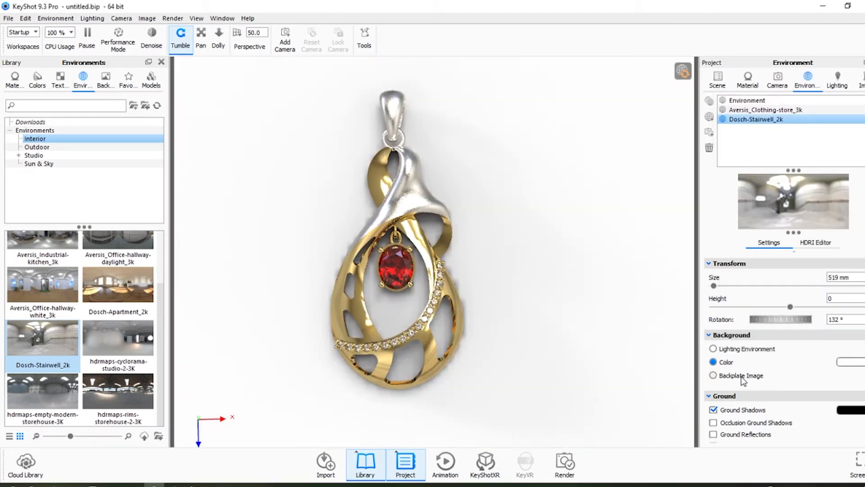
{"action": "left_click", "coordinate": [739, 349]}
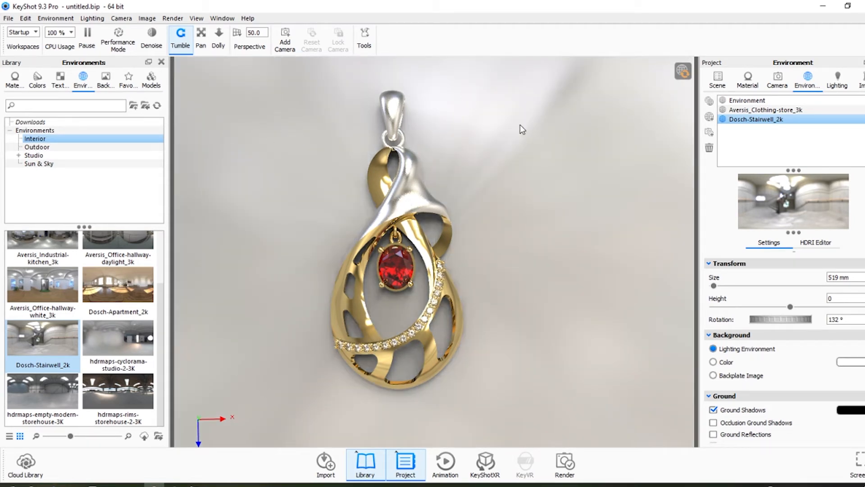
- Add a Plane model behind the pendant and scale it up until it fills the whole background
{"action": "left_click", "coordinate": [152, 80]}
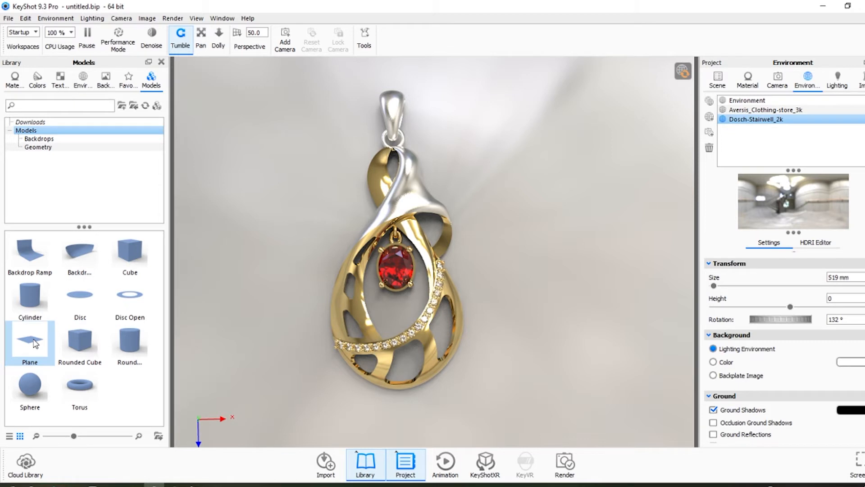
{"action": "left_click_drag", "start_coordinate": [35, 343], "coordinate": [259, 290]}
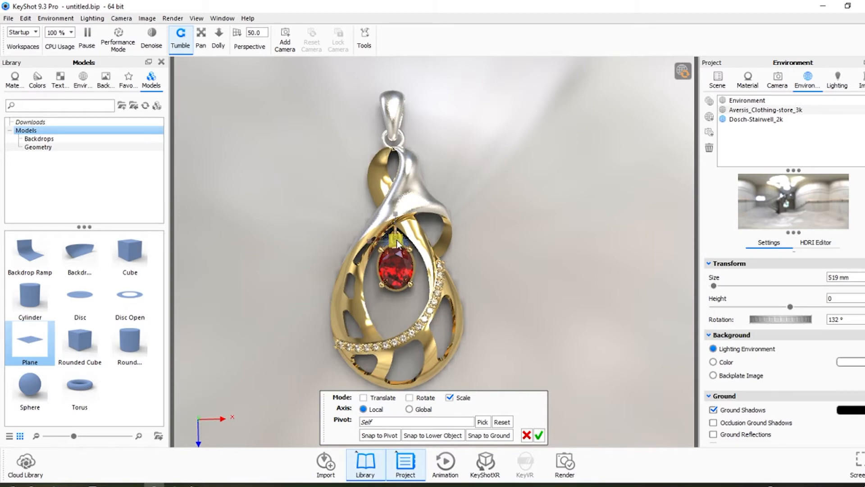
{"action": "left_click_drag", "start_coordinate": [397, 243], "coordinate": [400, 236]}
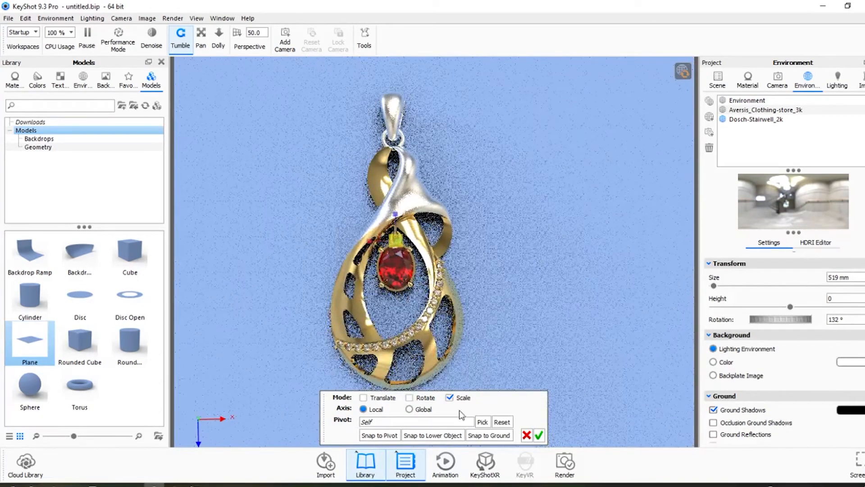
{"action": "left_click", "coordinate": [538, 435]}
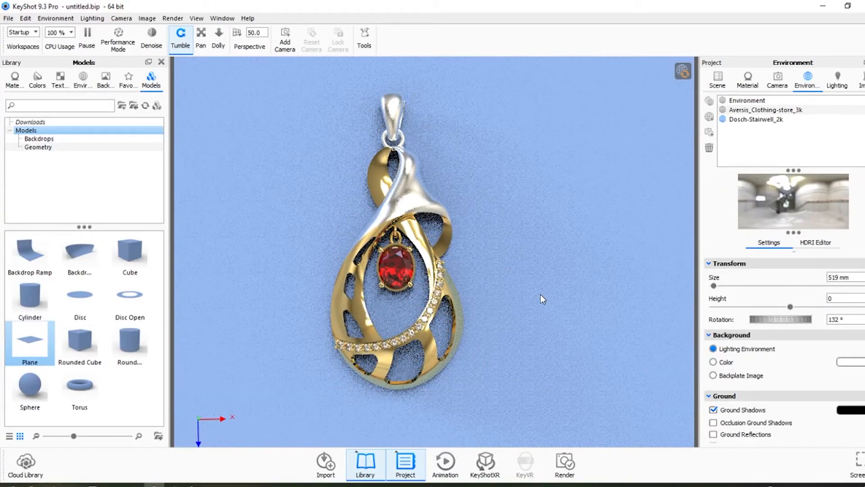
- Apply the light gray cloth material from the Cloth and Leather category to the background plane
{"action": "left_click_drag", "start_coordinate": [376, 397], "coordinate": [362, 362]}
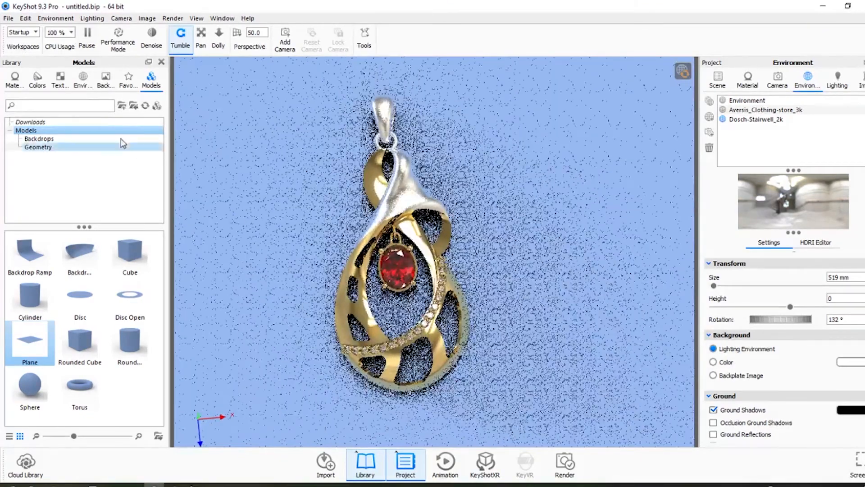
{"action": "left_click", "coordinate": [15, 80]}
{"action": "scroll", "coordinate": [55, 155], "scroll_direction": "up", "scroll_amount": 1}
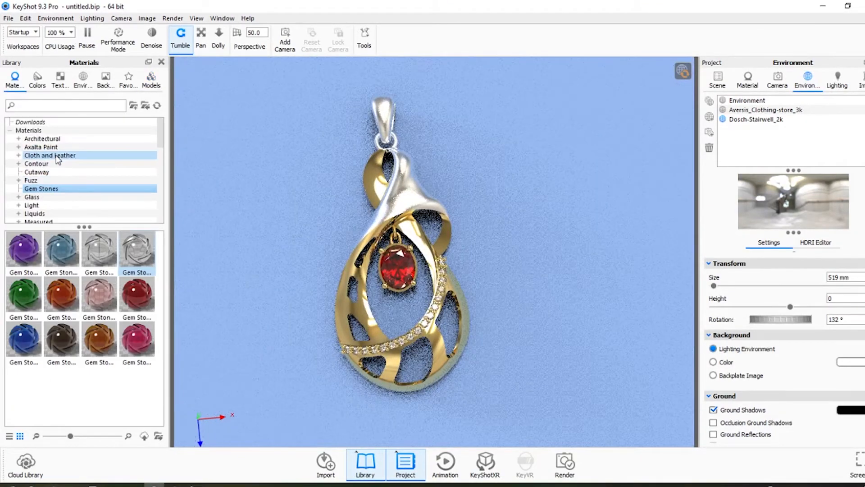
{"action": "left_click", "coordinate": [54, 139]}
{"action": "left_click", "coordinate": [58, 155]}
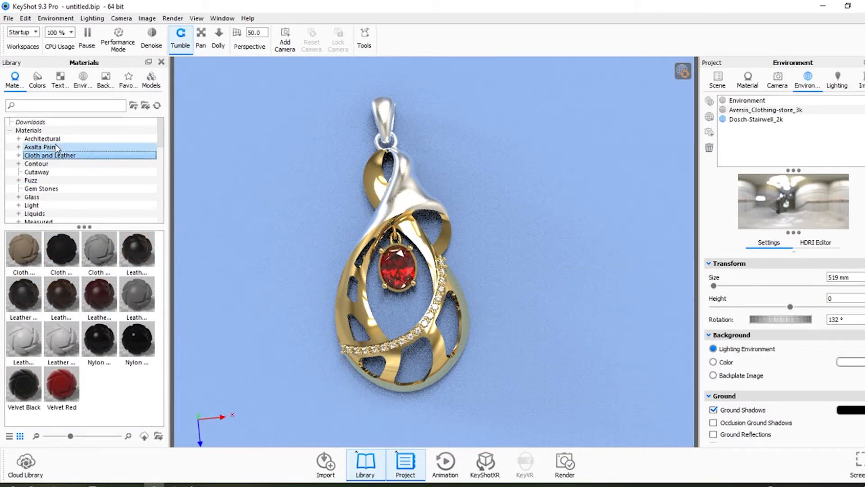
{"action": "left_click", "coordinate": [40, 147]}
{"action": "left_click", "coordinate": [42, 138]}
{"action": "mouse_move", "coordinate": [62, 296]}
{"action": "left_mouse_down"}
{"action": "mouse_move", "coordinate": [238, 253]}
{"action": "mouse_move", "coordinate": [243, 290]}
{"action": "mouse_move", "coordinate": [226, 293]}
{"action": "left_mouse_up"}
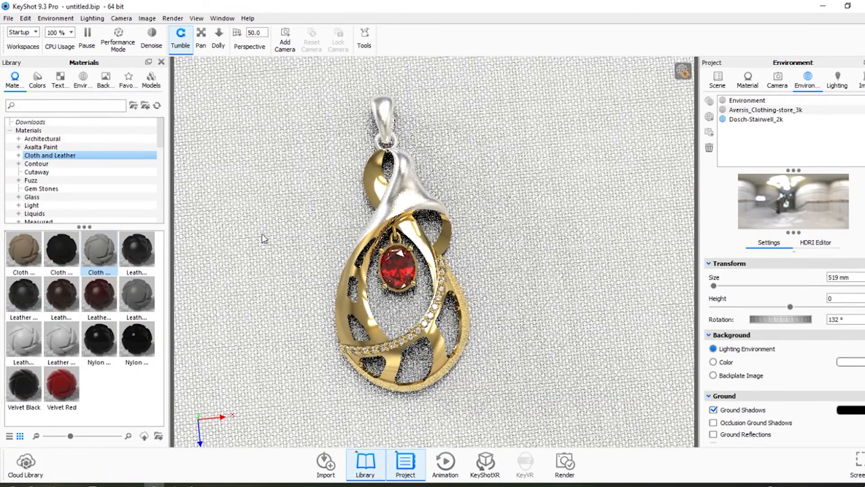
{"action": "left_click_drag", "start_coordinate": [261, 235], "coordinate": [502, 157]}
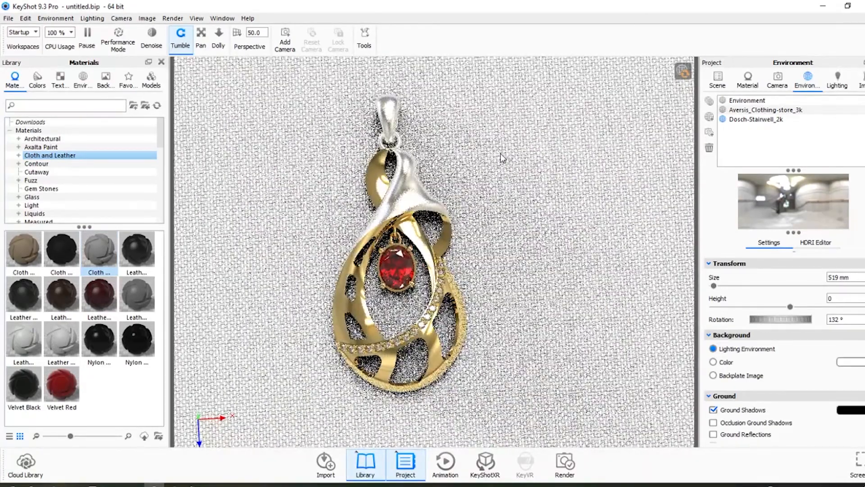
- Reposition the pendant in the view and apply the Jewelry lighting preset
{"action": "left_click", "coordinate": [201, 36]}
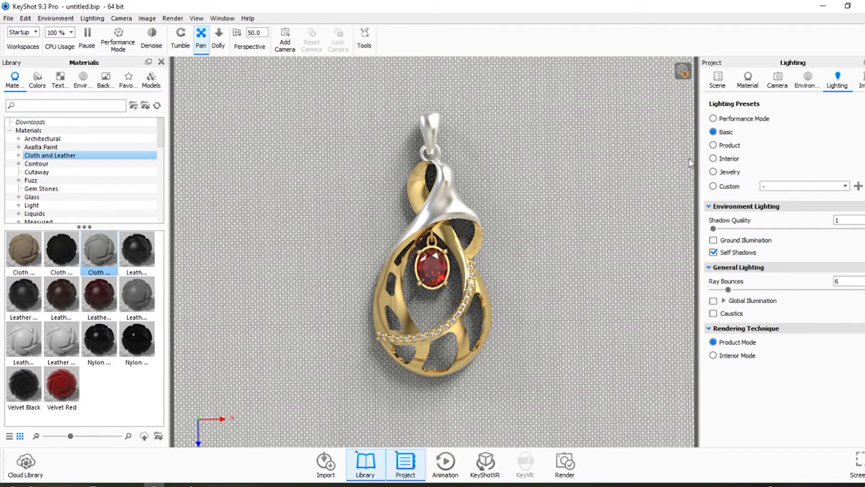
{"action": "left_click", "coordinate": [730, 172]}
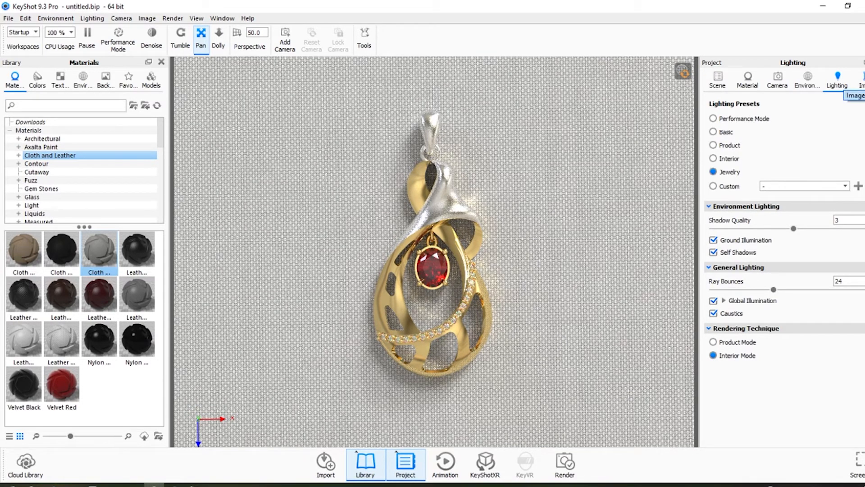
- Enable the image vignette with a vignetting strength of 1.024, trying out another vignetting color
{"action": "left_click", "coordinate": [862, 80]}
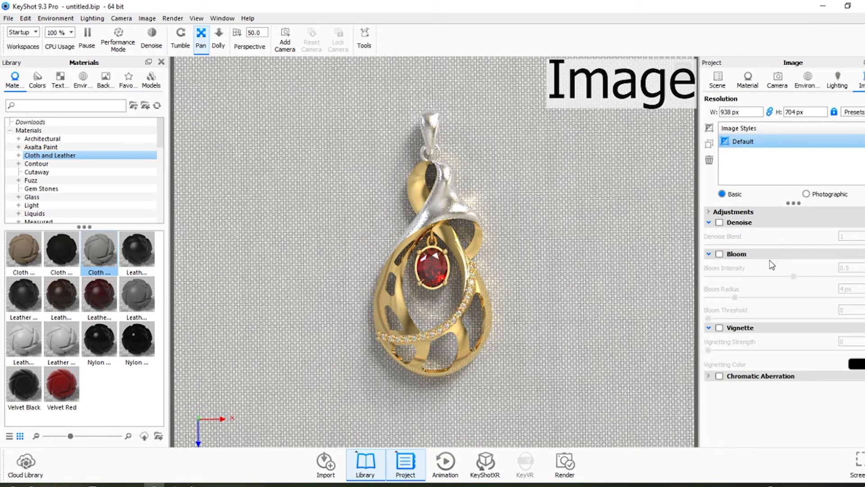
{"action": "left_click", "coordinate": [719, 328]}
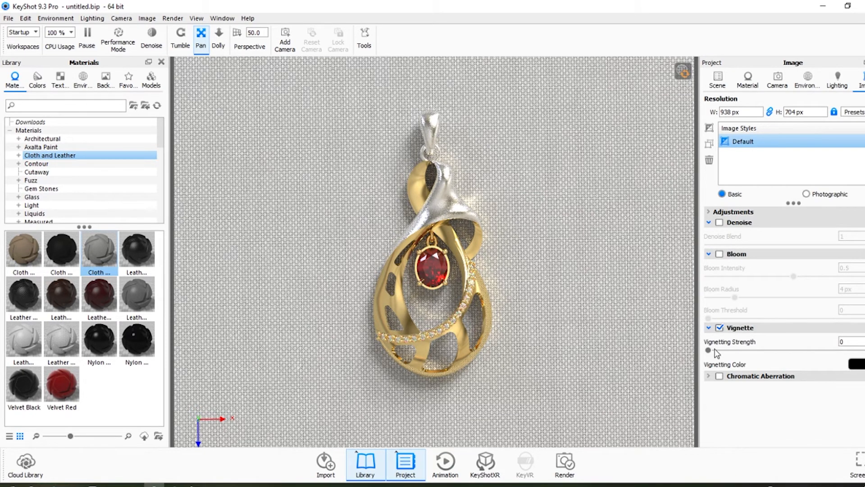
{"action": "left_click_drag", "start_coordinate": [716, 353], "coordinate": [851, 354]}
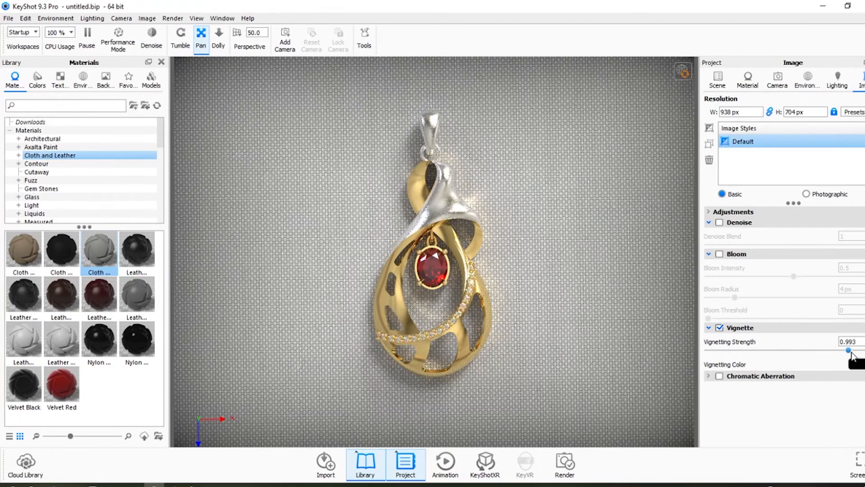
{"action": "left_click", "coordinate": [858, 364]}
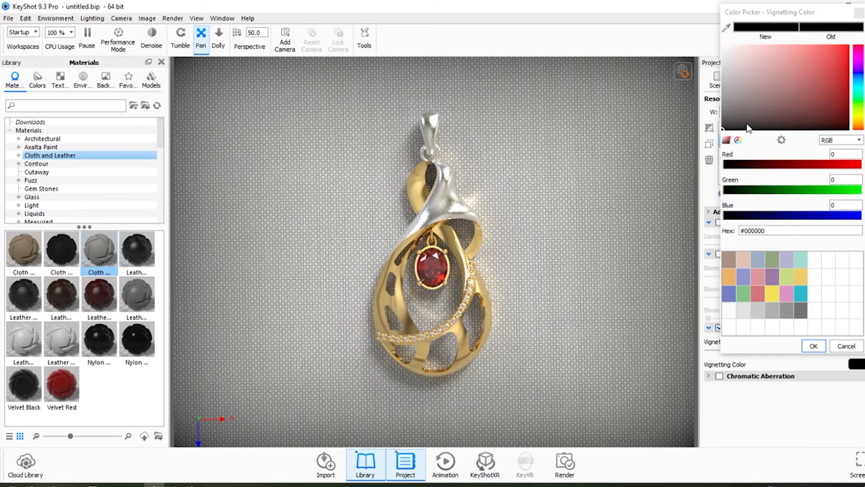
{"action": "mouse_move", "coordinate": [747, 126]}
{"action": "left_mouse_down"}
{"action": "mouse_move", "coordinate": [741, 72]}
{"action": "mouse_move", "coordinate": [809, 94]}
{"action": "mouse_move", "coordinate": [782, 61]}
{"action": "mouse_move", "coordinate": [800, 88]}
{"action": "mouse_move", "coordinate": [787, 112]}
{"action": "mouse_move", "coordinate": [793, 92]}
{"action": "mouse_move", "coordinate": [764, 83]}
{"action": "mouse_move", "coordinate": [824, 125]}
{"action": "left_mouse_up"}
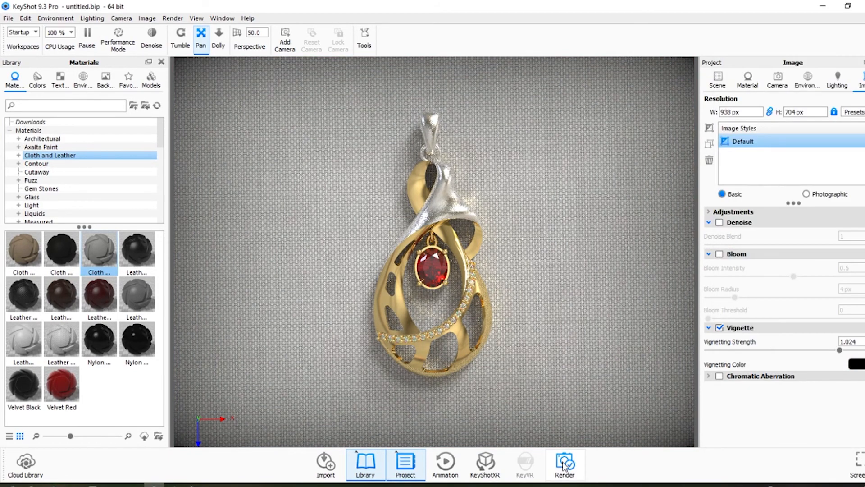
- Open the still image render settings, name the output "pendant" and set its destination to the Pictures folder
{"action": "left_click", "coordinate": [564, 466]}
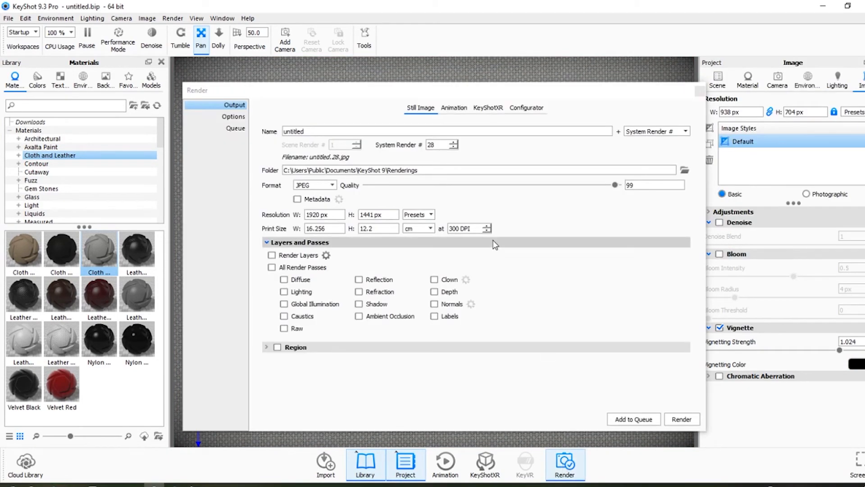
{"action": "double_click", "coordinate": [318, 130]}
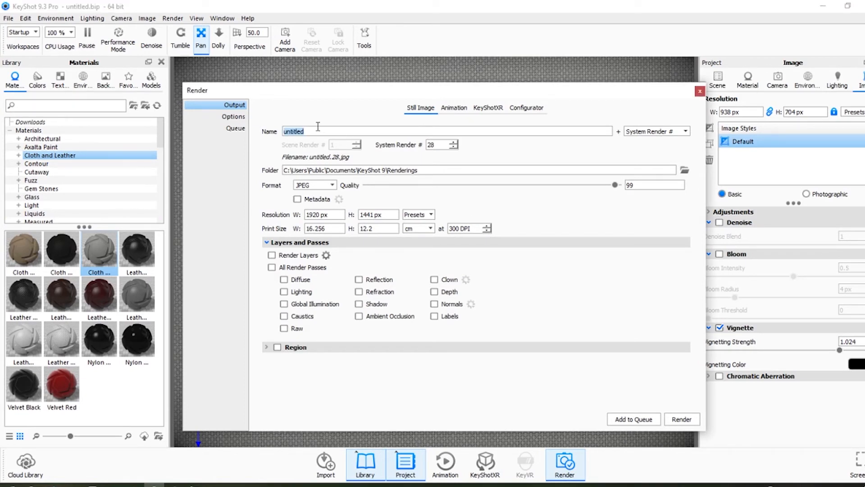
{"action": "type", "text": "pe"}
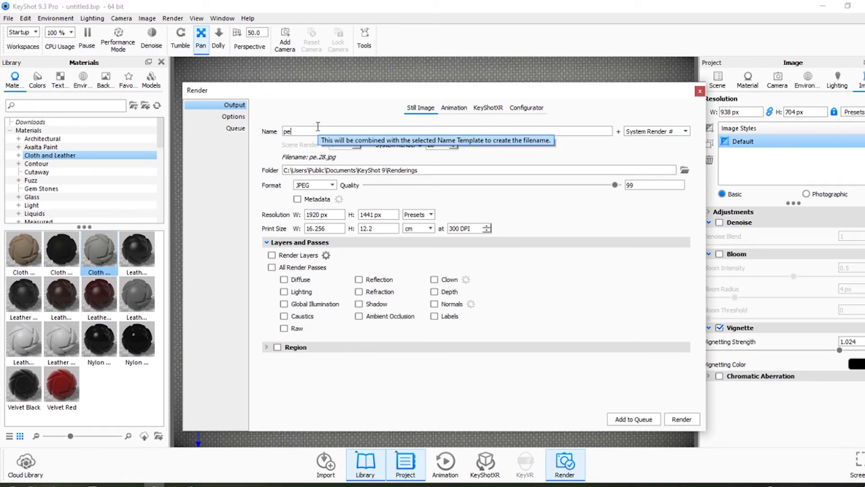
{"action": "type", "text": "ndant"}
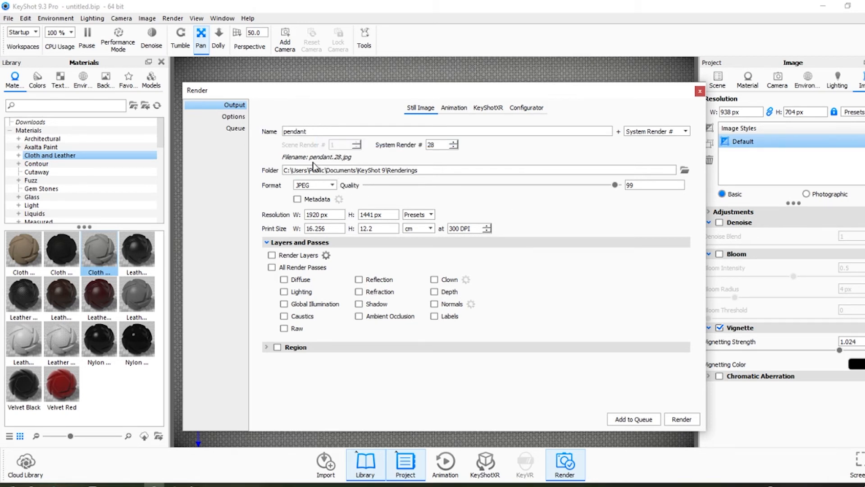
{"action": "left_click", "coordinate": [681, 172]}
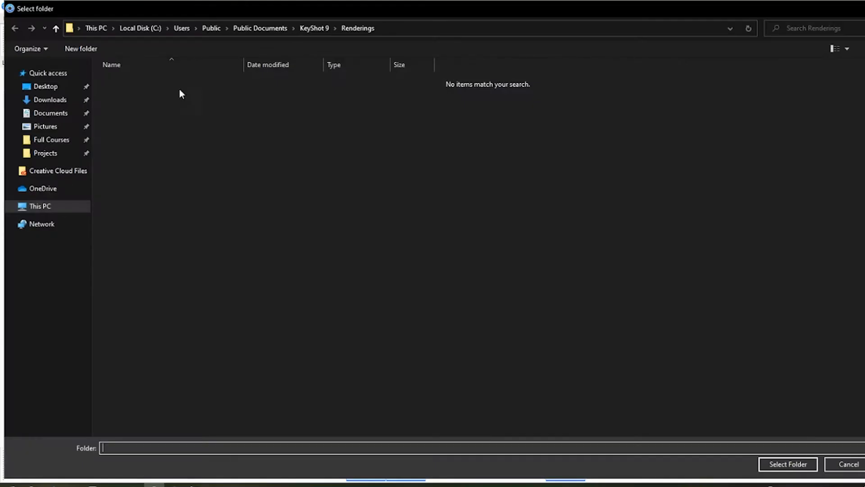
{"action": "left_click", "coordinate": [39, 126]}
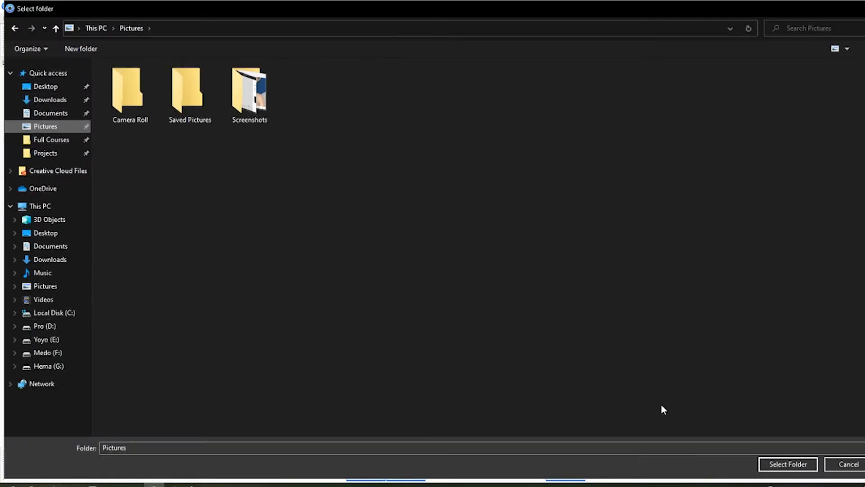
{"action": "left_click", "coordinate": [780, 465]}
- Keep JPEG as the output format and set the render resolution to the 1600 x 1201 preset
{"action": "left_click", "coordinate": [316, 185]}
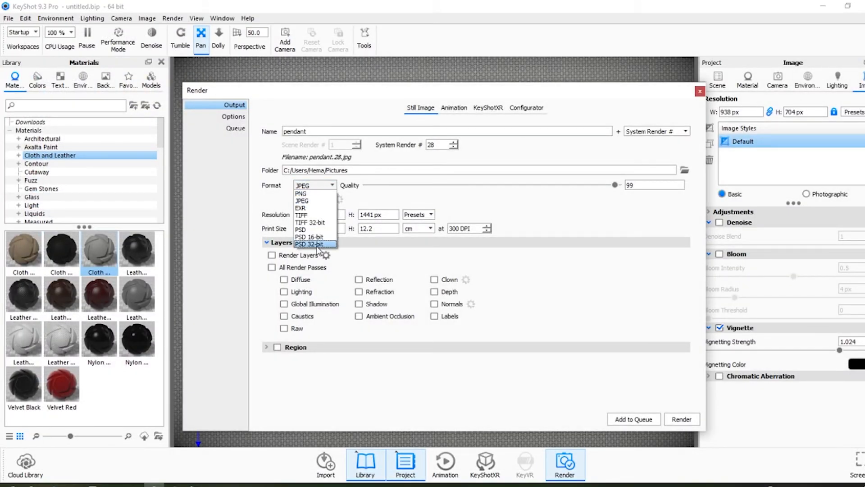
{"action": "left_click", "coordinate": [316, 202]}
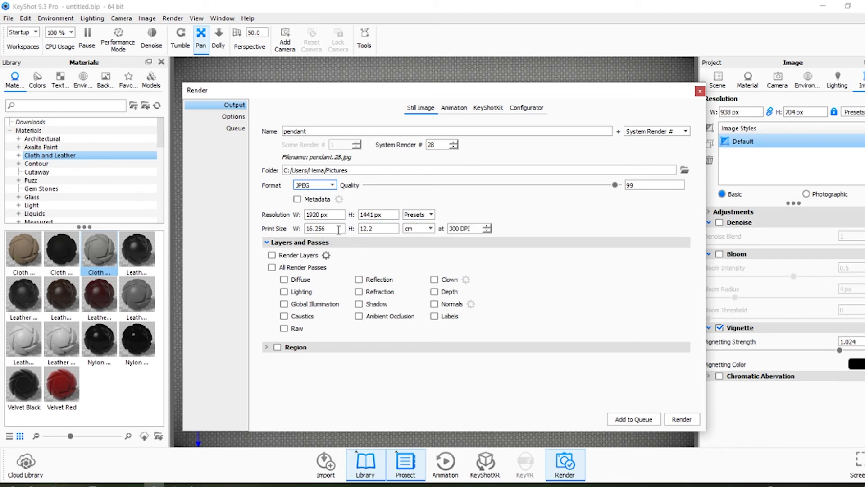
{"action": "left_click", "coordinate": [416, 216]}
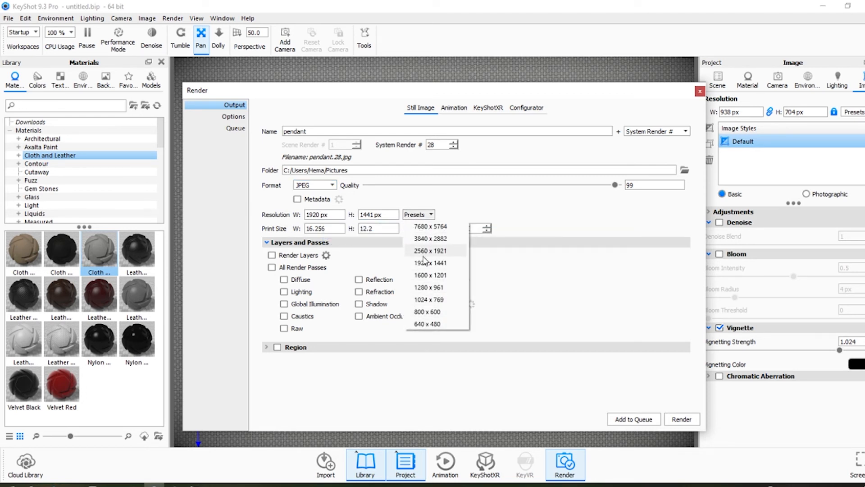
{"action": "left_click", "coordinate": [454, 279]}
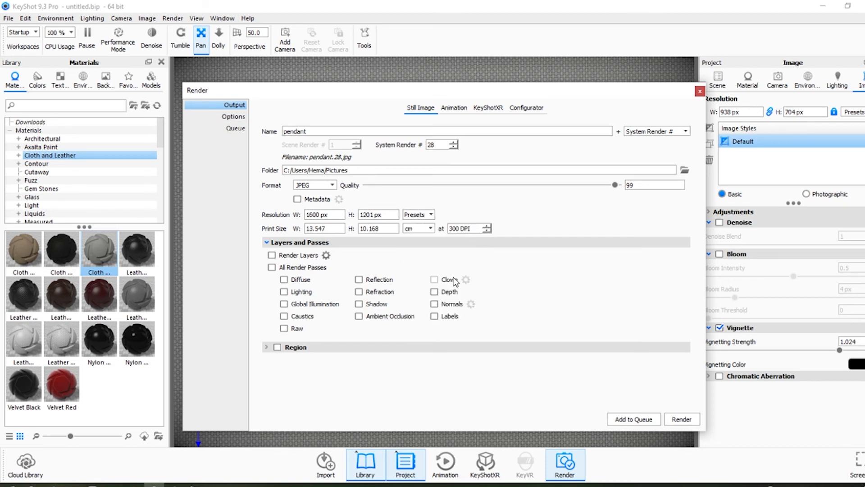
- Render the pendant still image and show the whole picture in the repositioned render output window
{"action": "left_click", "coordinate": [681, 418]}
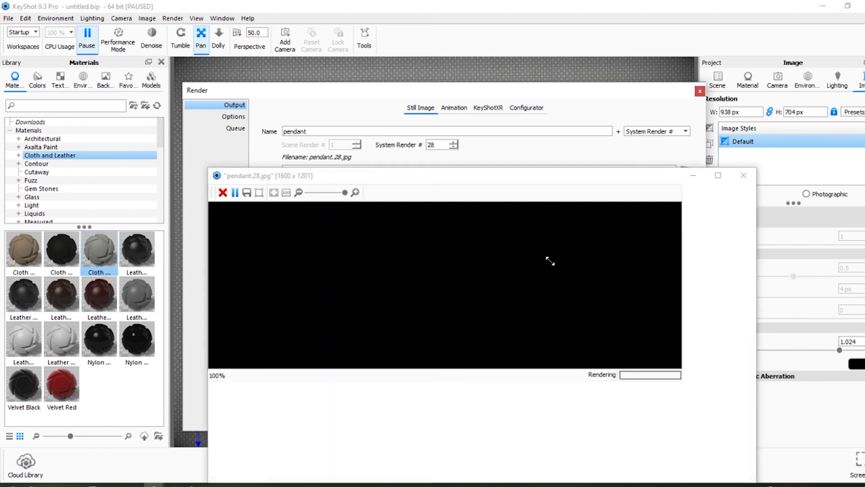
{"action": "left_click_drag", "start_coordinate": [539, 182], "coordinate": [451, 16]}
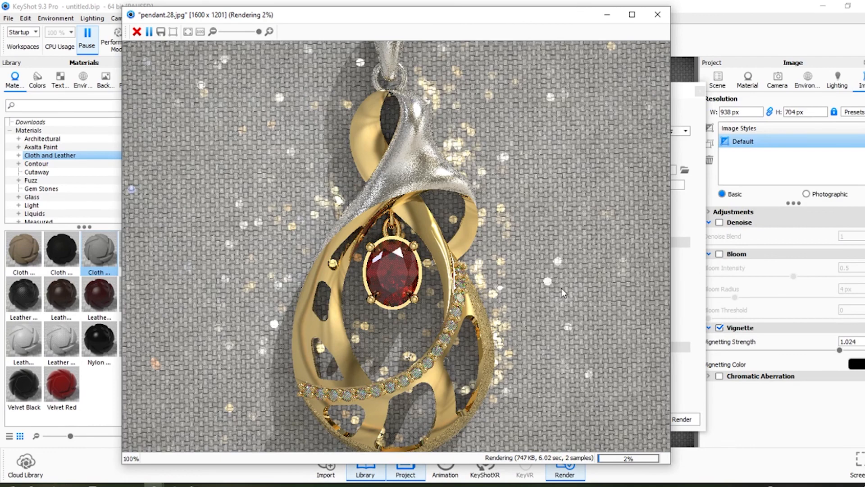
{"action": "scroll", "coordinate": [561, 288], "scroll_direction": "down", "scroll_amount": 5}
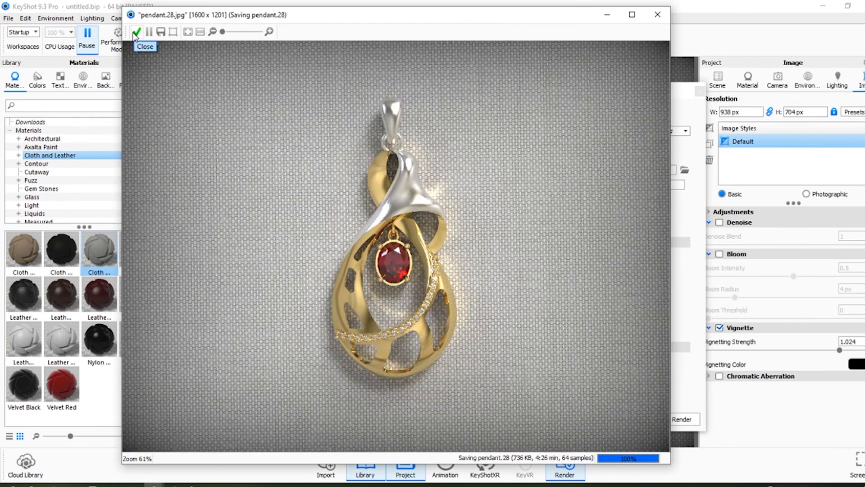